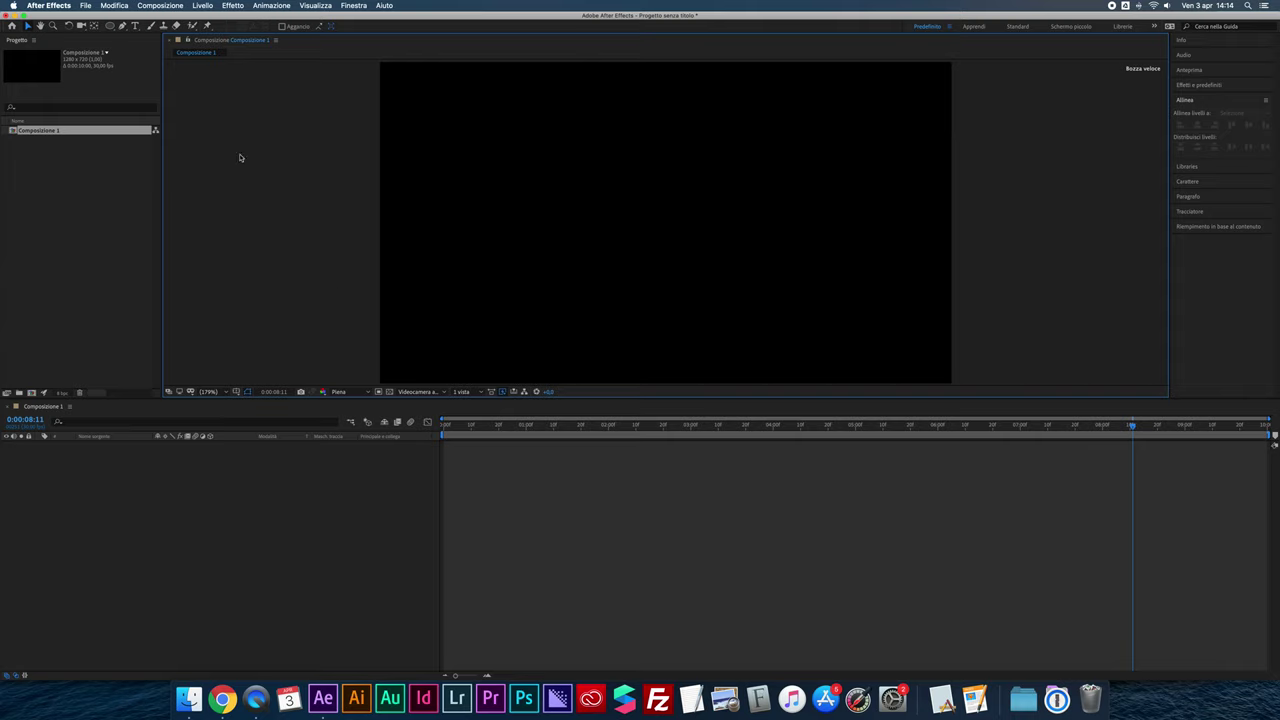
Draw a large square with the Rectangle tool in the composition's left half
drag(110, 25, 133, 27)
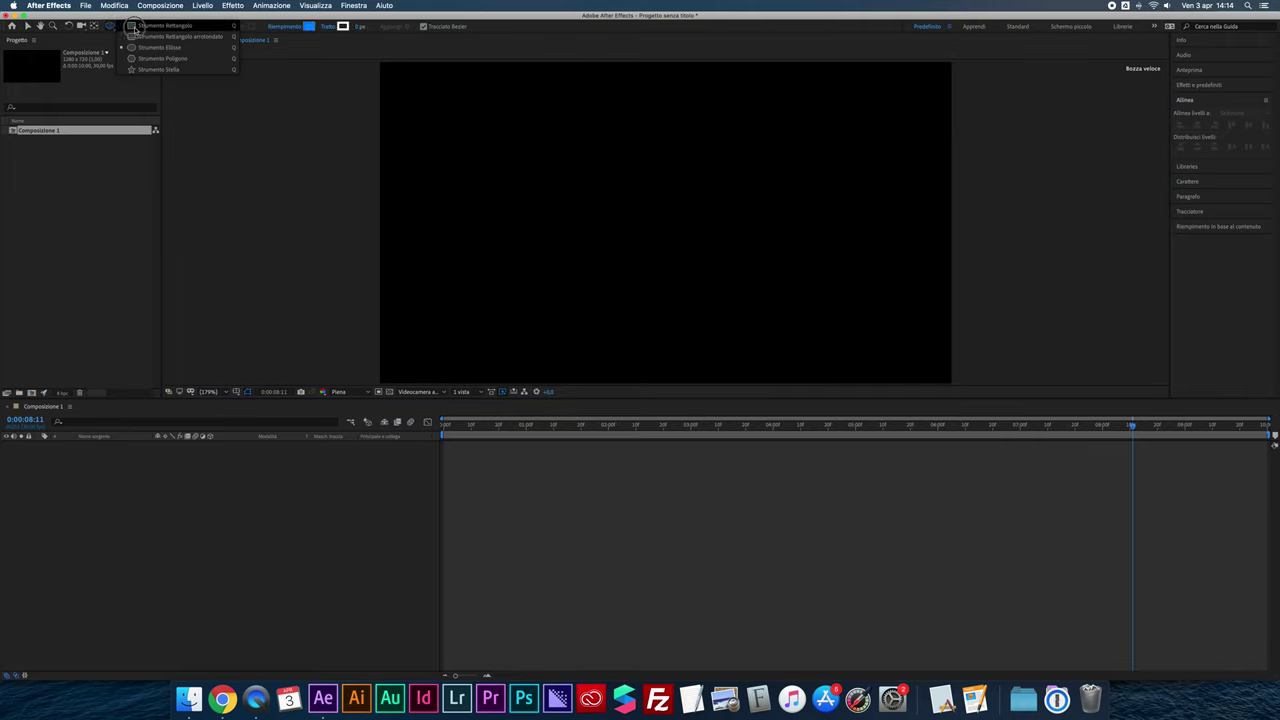
click(137, 26)
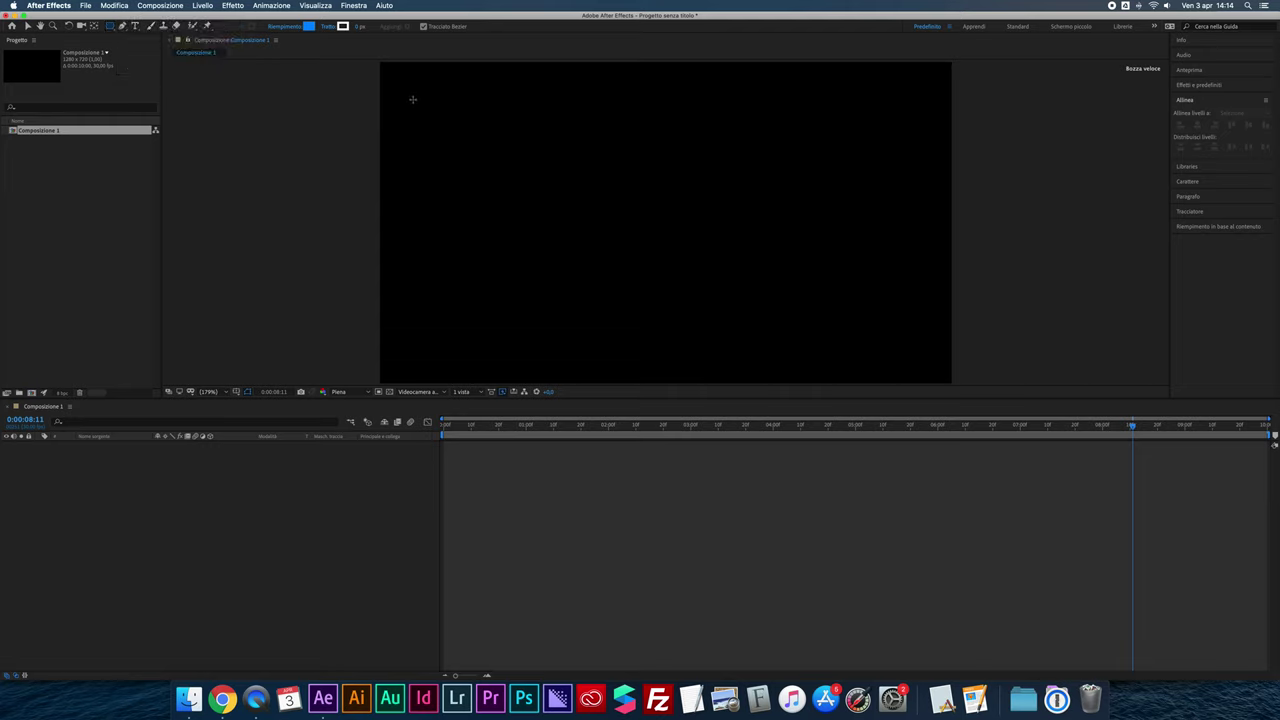
drag(411, 97, 583, 358)
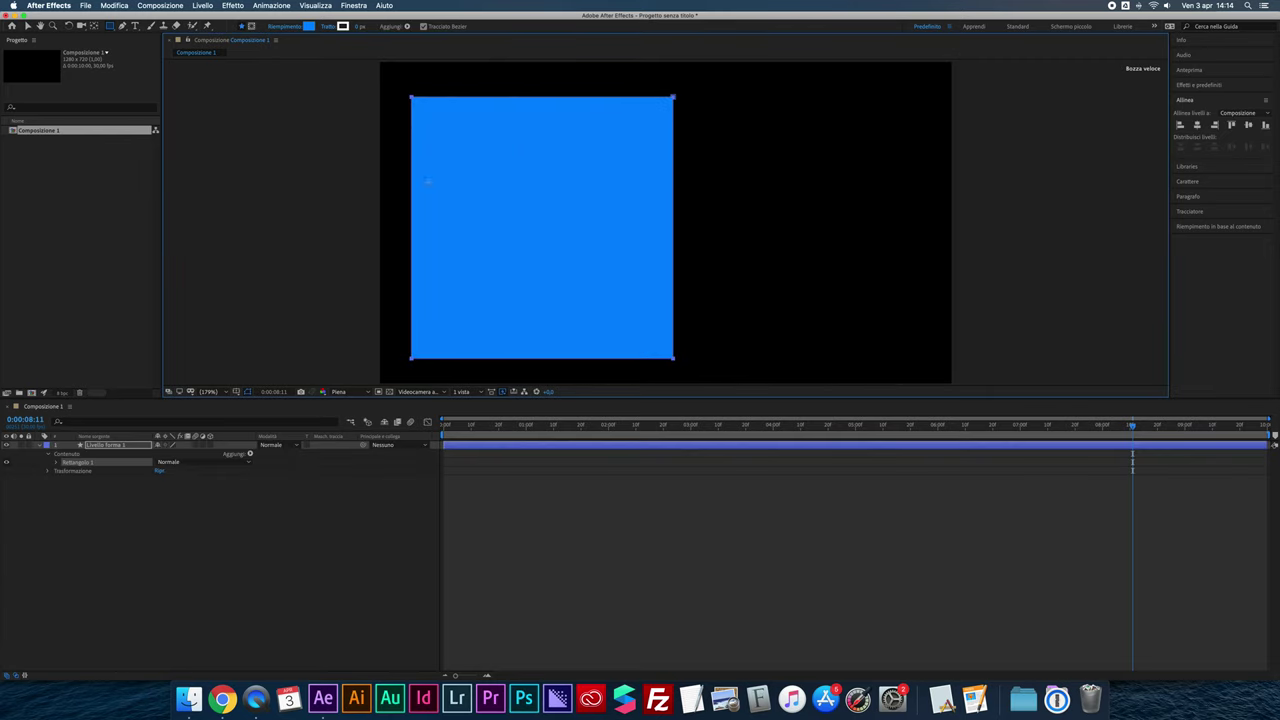
Remove the square's fill and give it a thick 20 px white outline
click(290, 28)
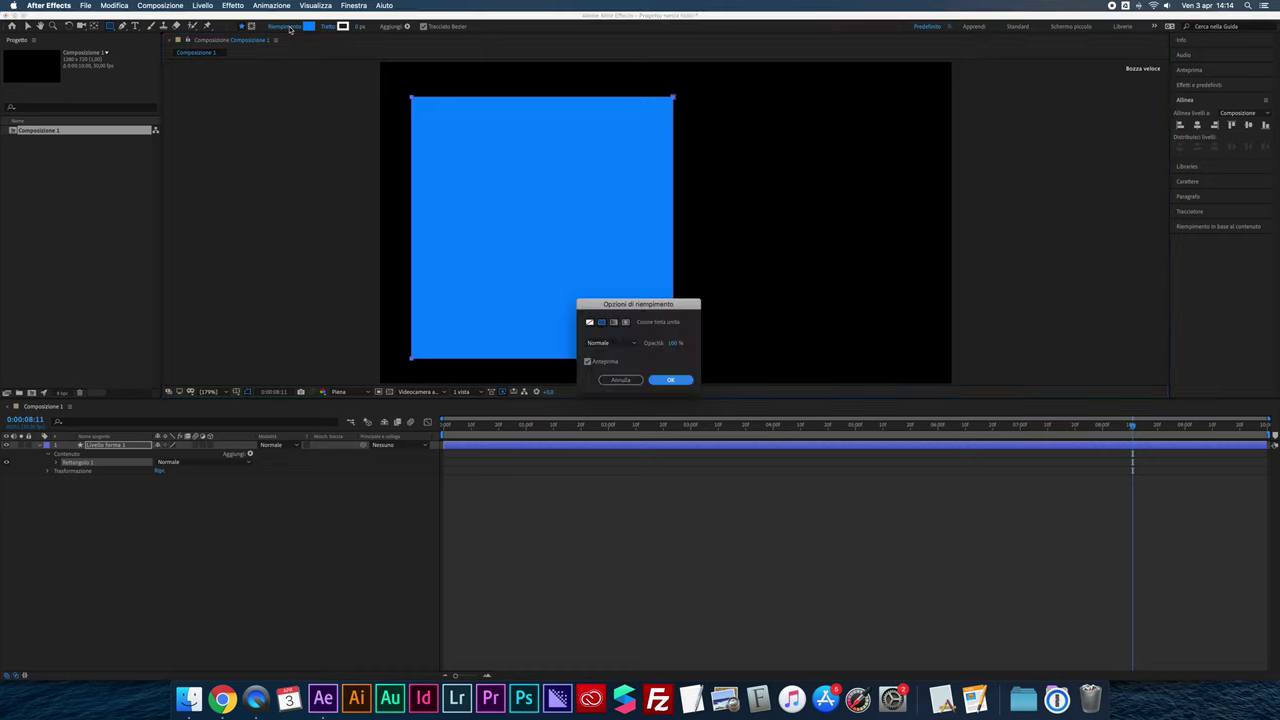
click(589, 323)
click(670, 380)
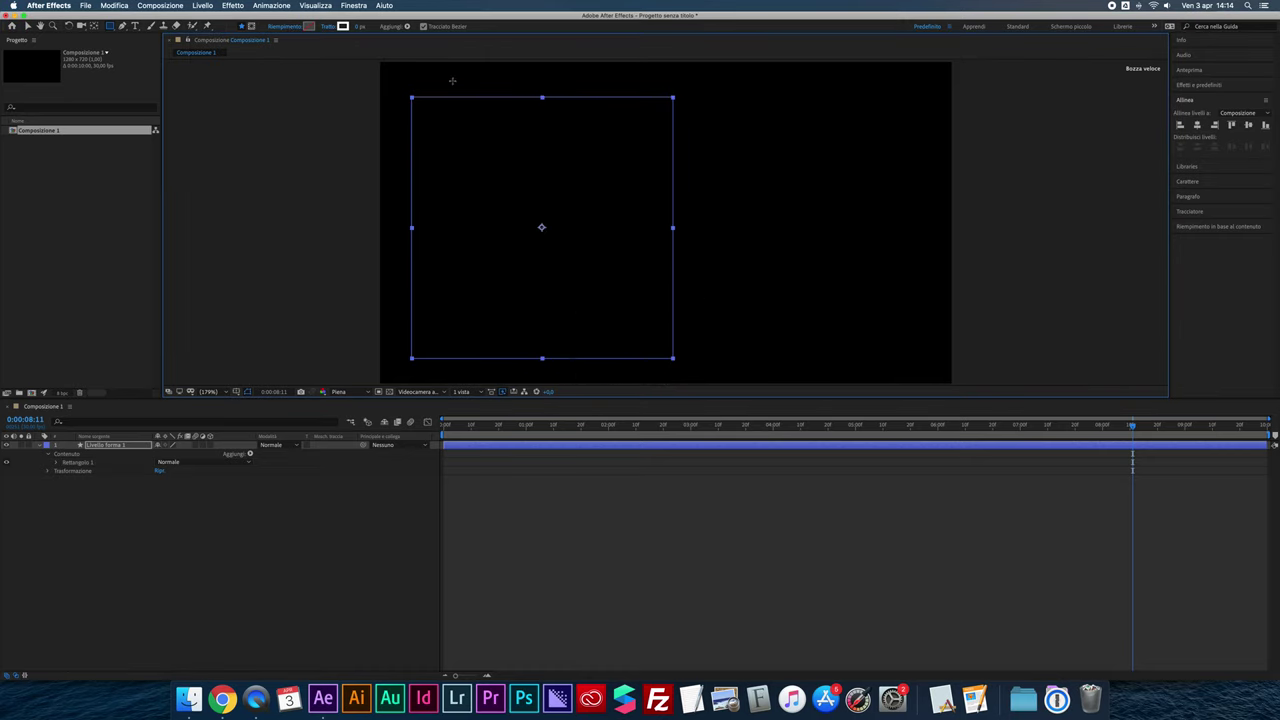
drag(359, 29, 362, 28)
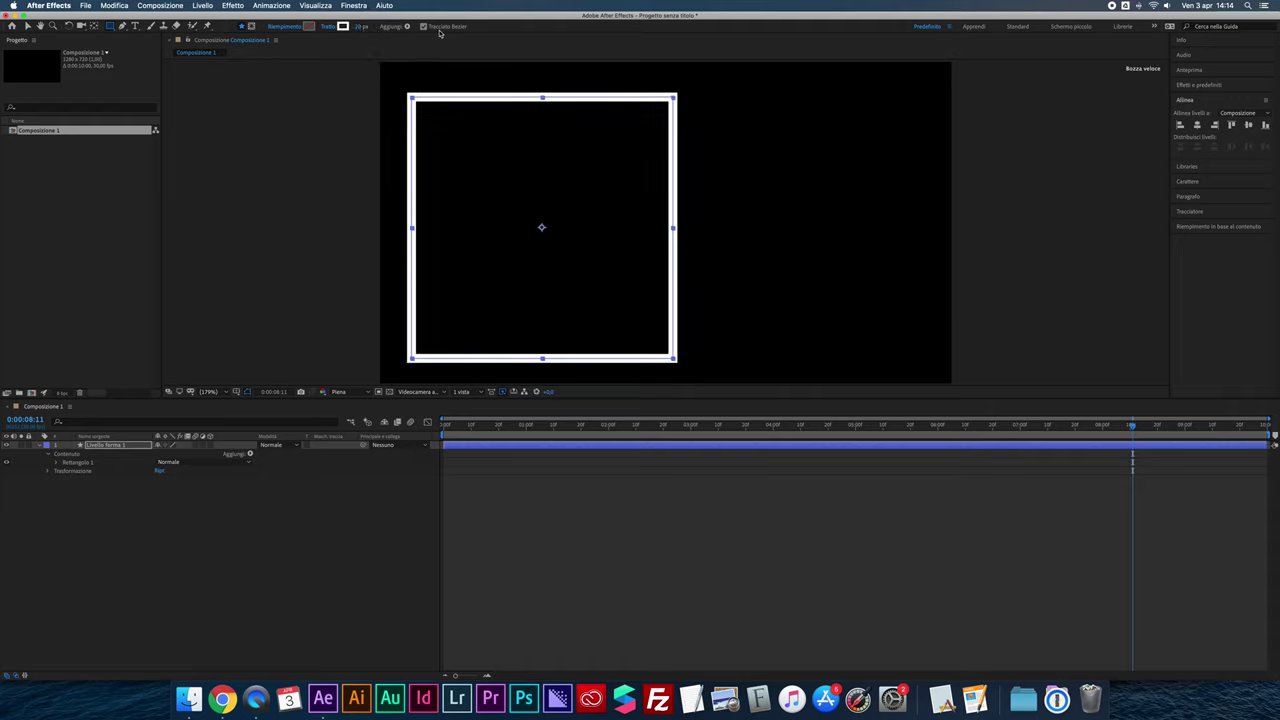
click(28, 26)
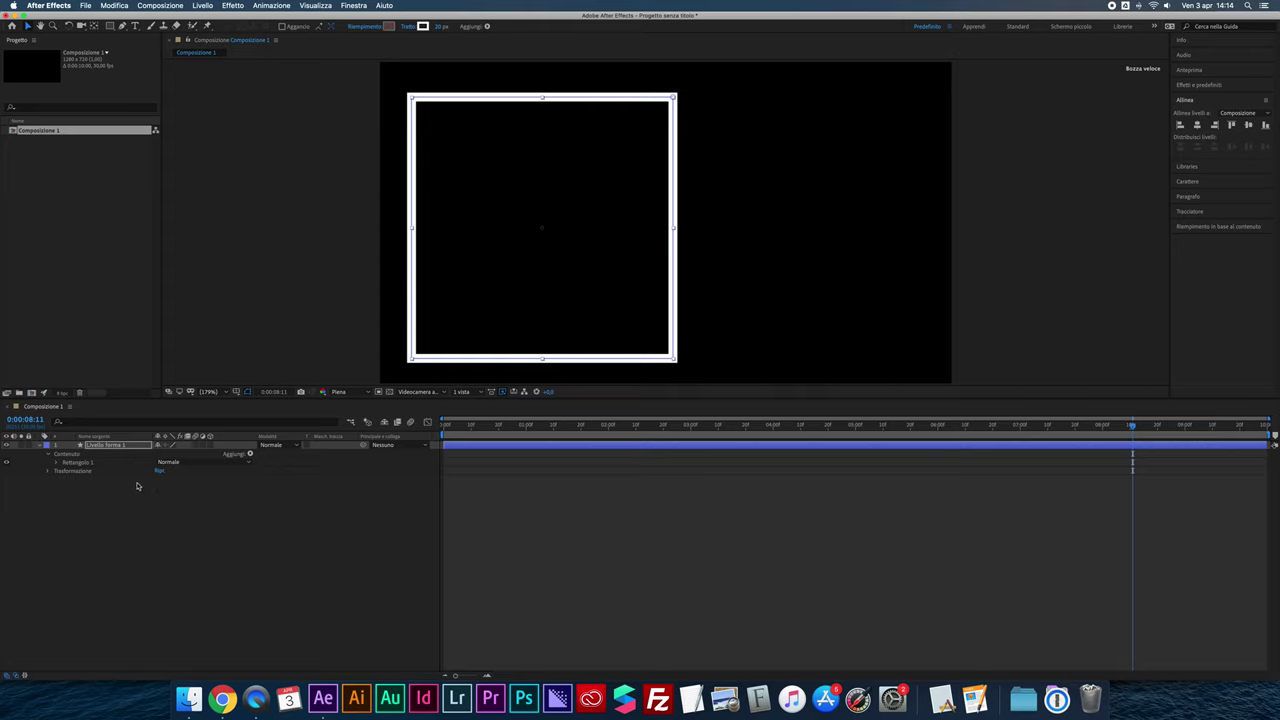
click(138, 549)
click(110, 26)
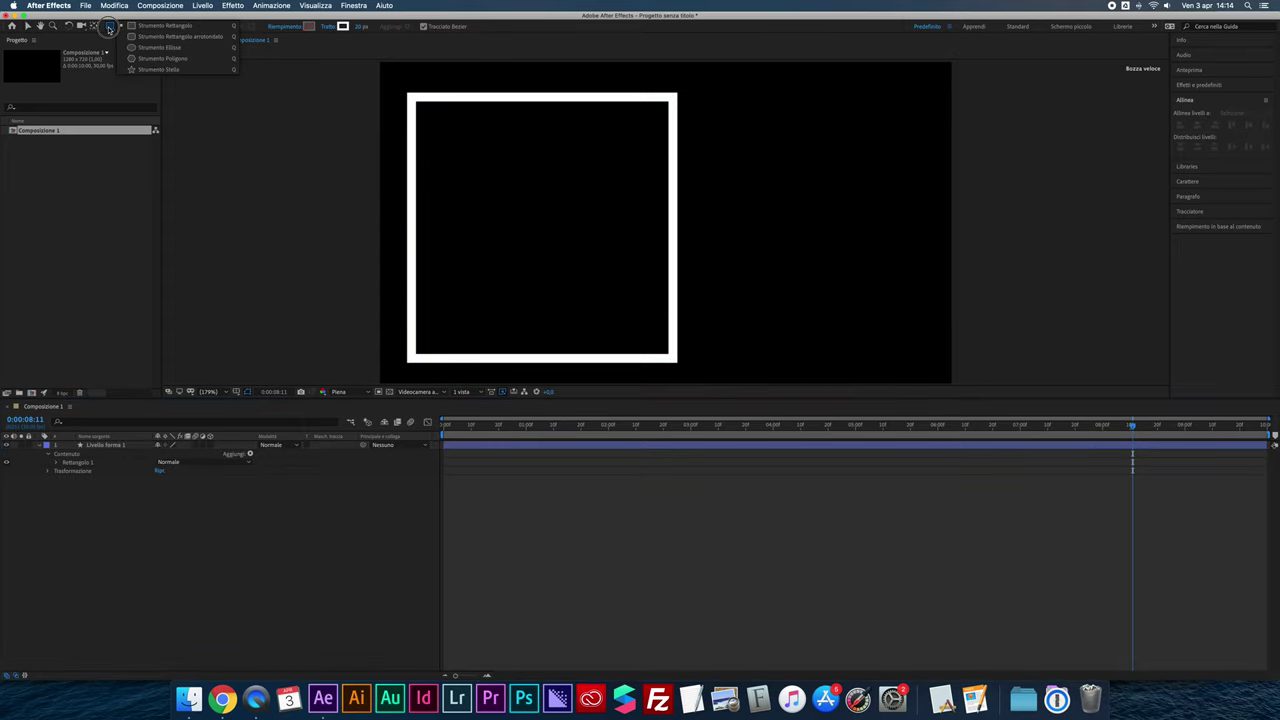
Draw a small blue-filled circle with the Ellipse tool and move it near the square's centre
click(142, 48)
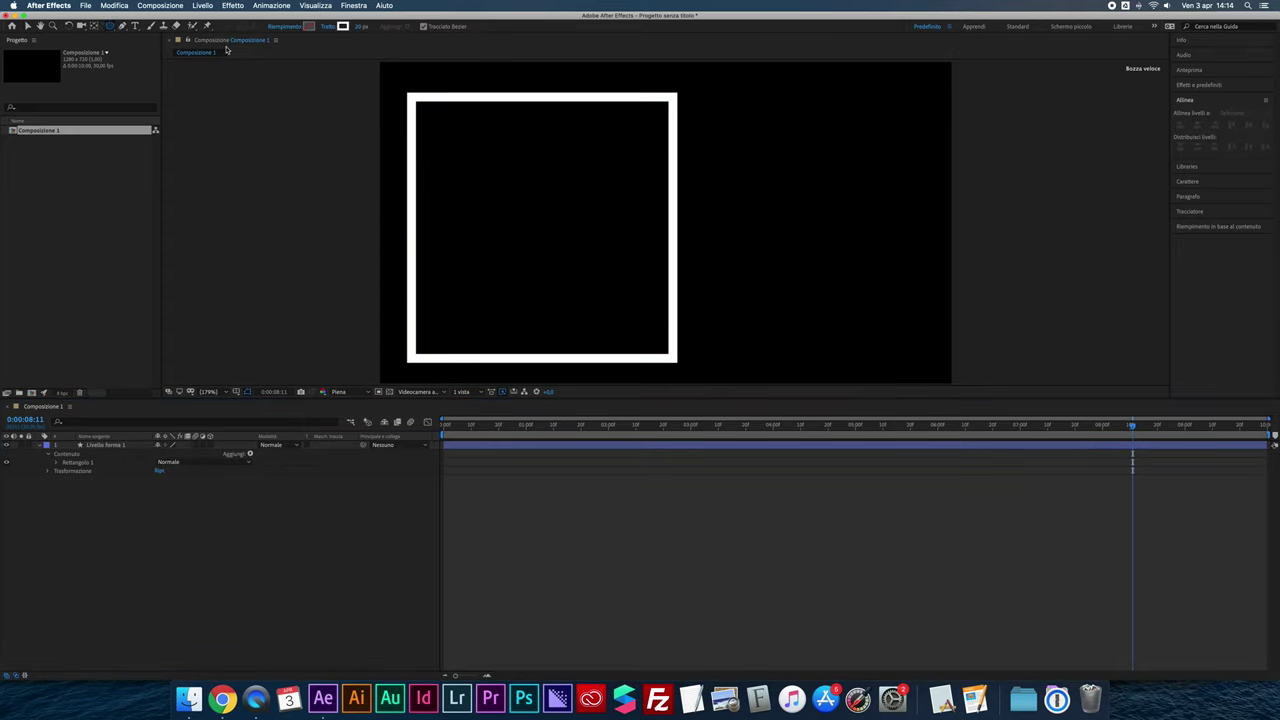
click(309, 26)
click(752, 289)
drag(524, 198, 546, 219)
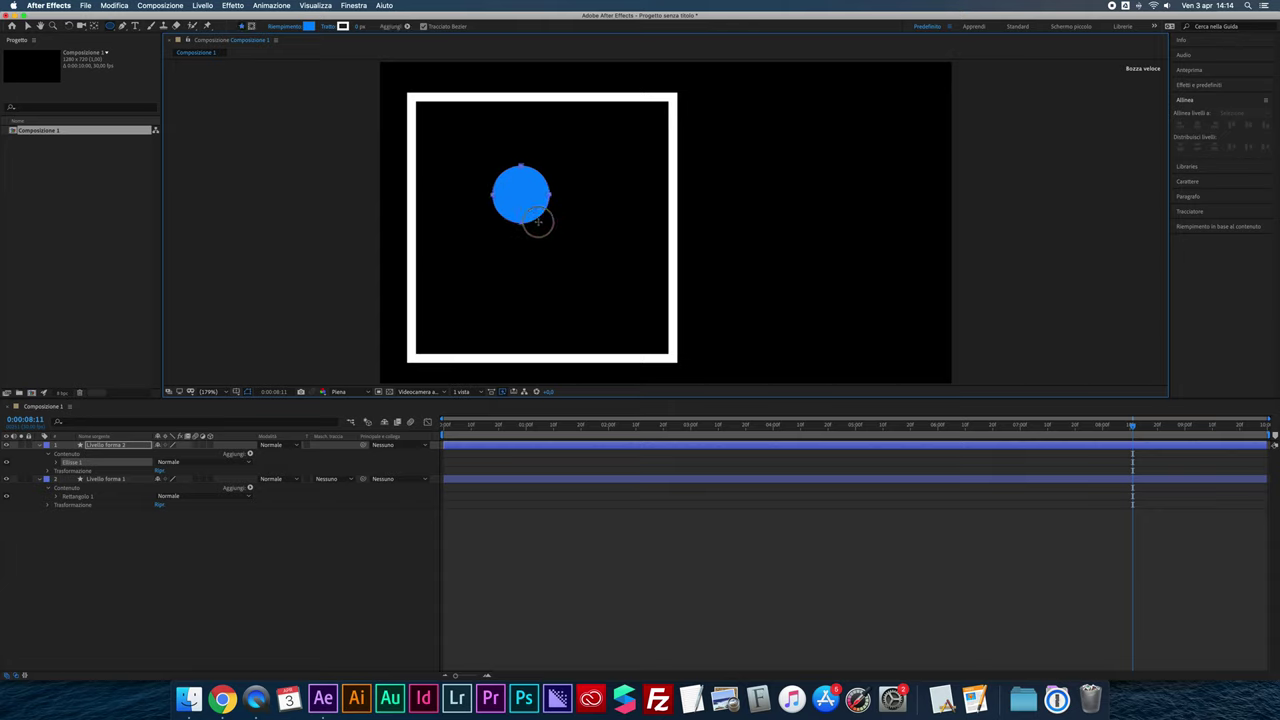
drag(546, 219, 544, 223)
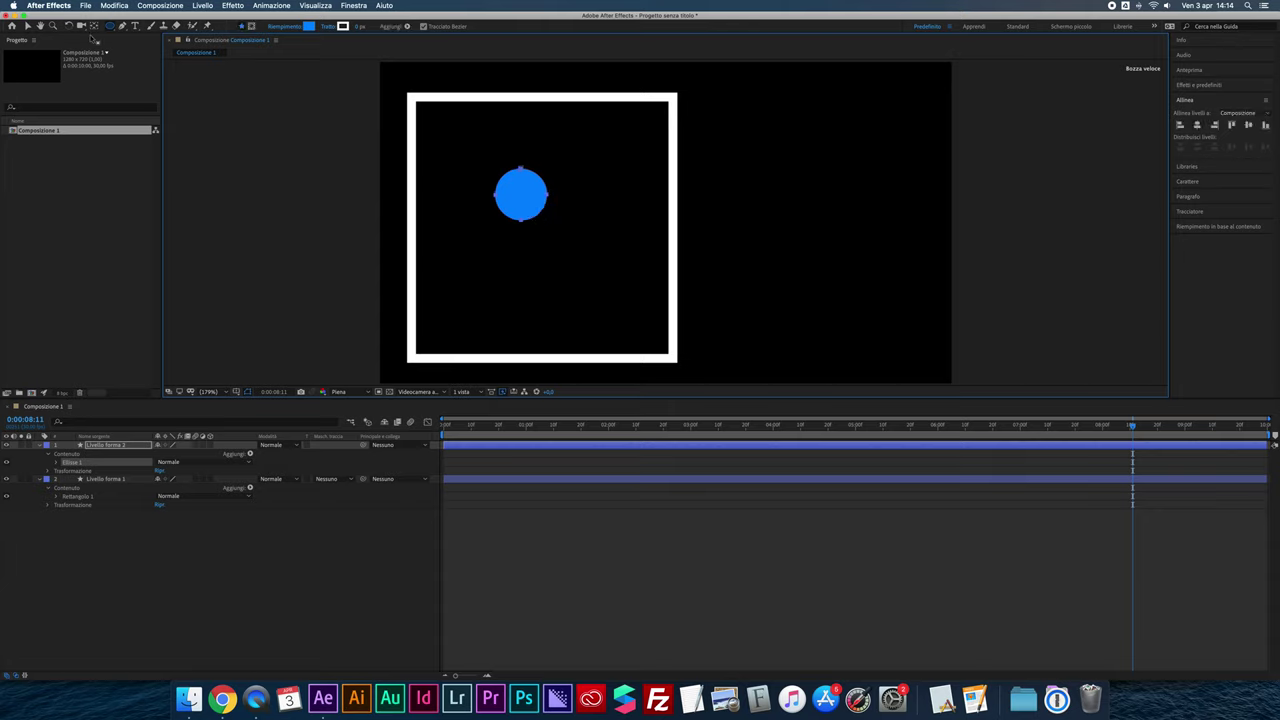
click(29, 26)
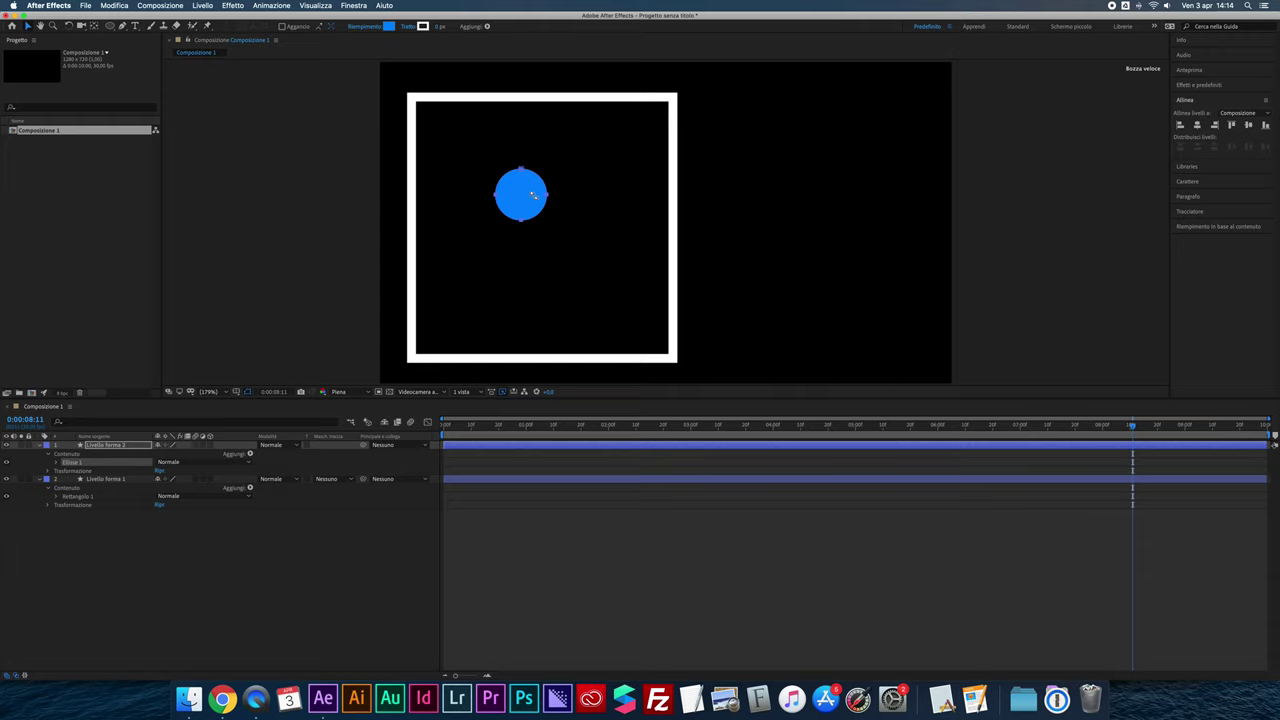
drag(524, 199, 549, 235)
click(196, 480)
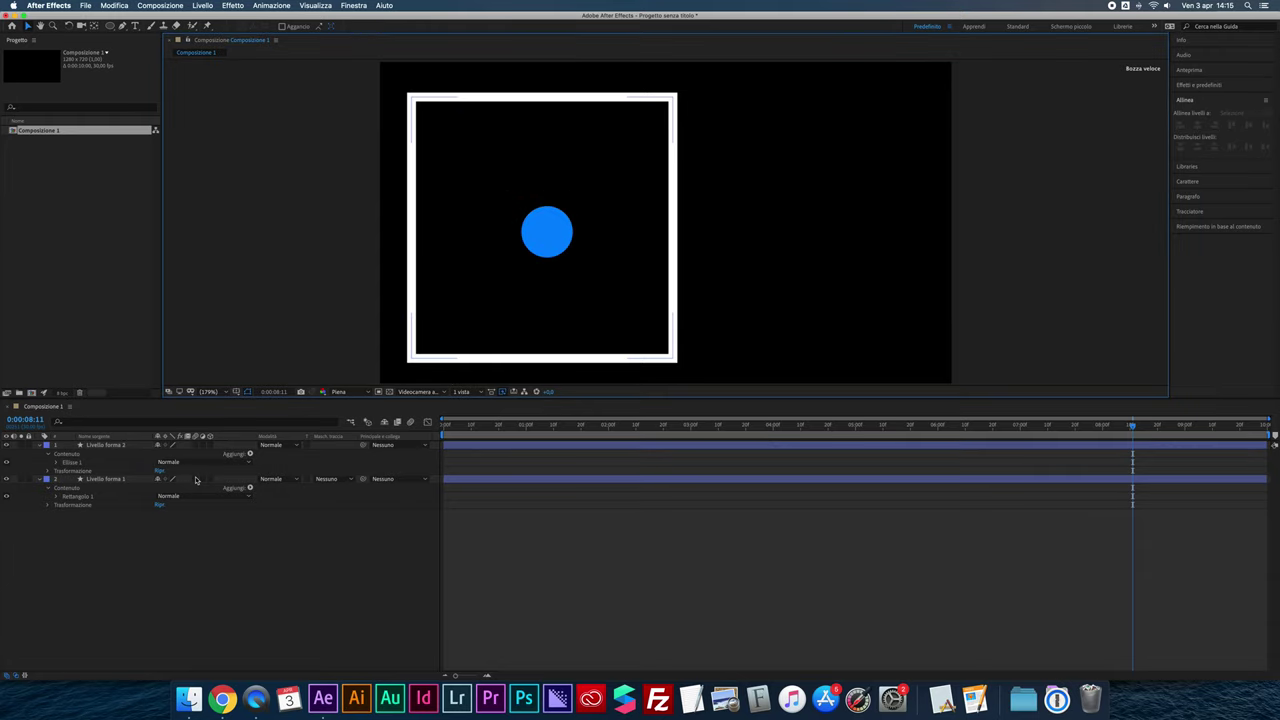
Make the midpoint of the square's right edge its path's first vertex with Set First Vertex
click(130, 479)
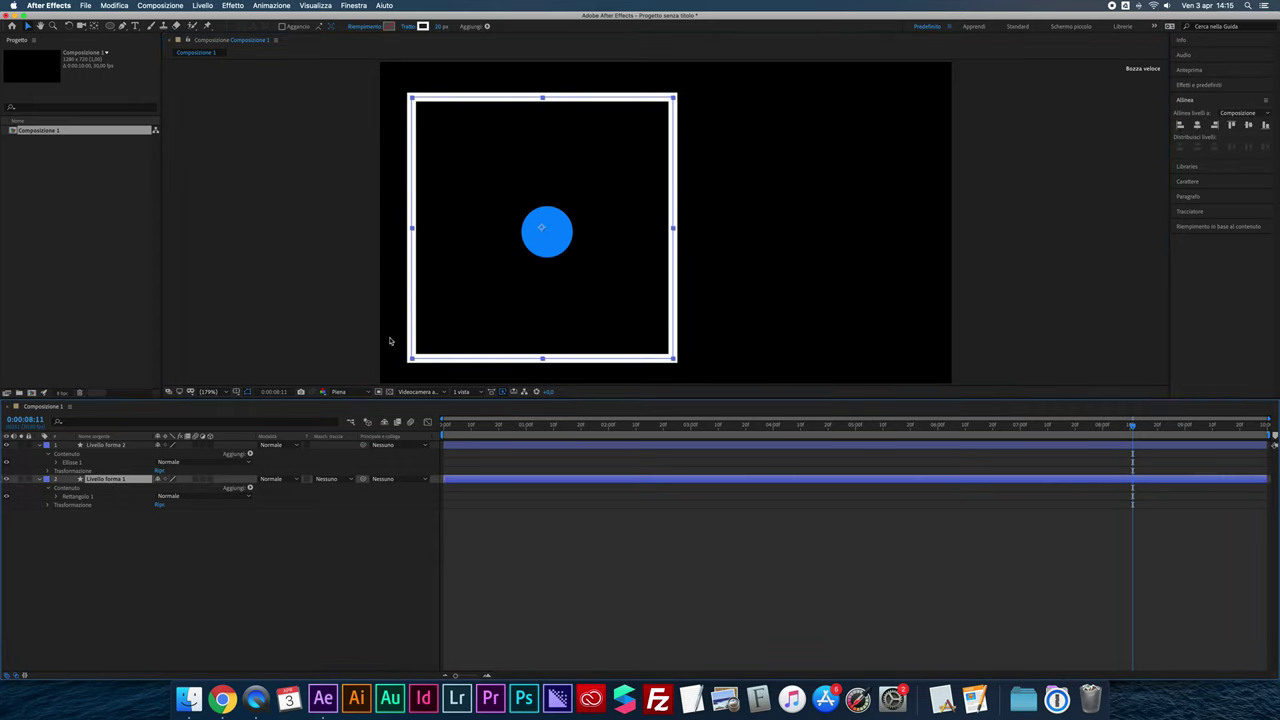
click(122, 27)
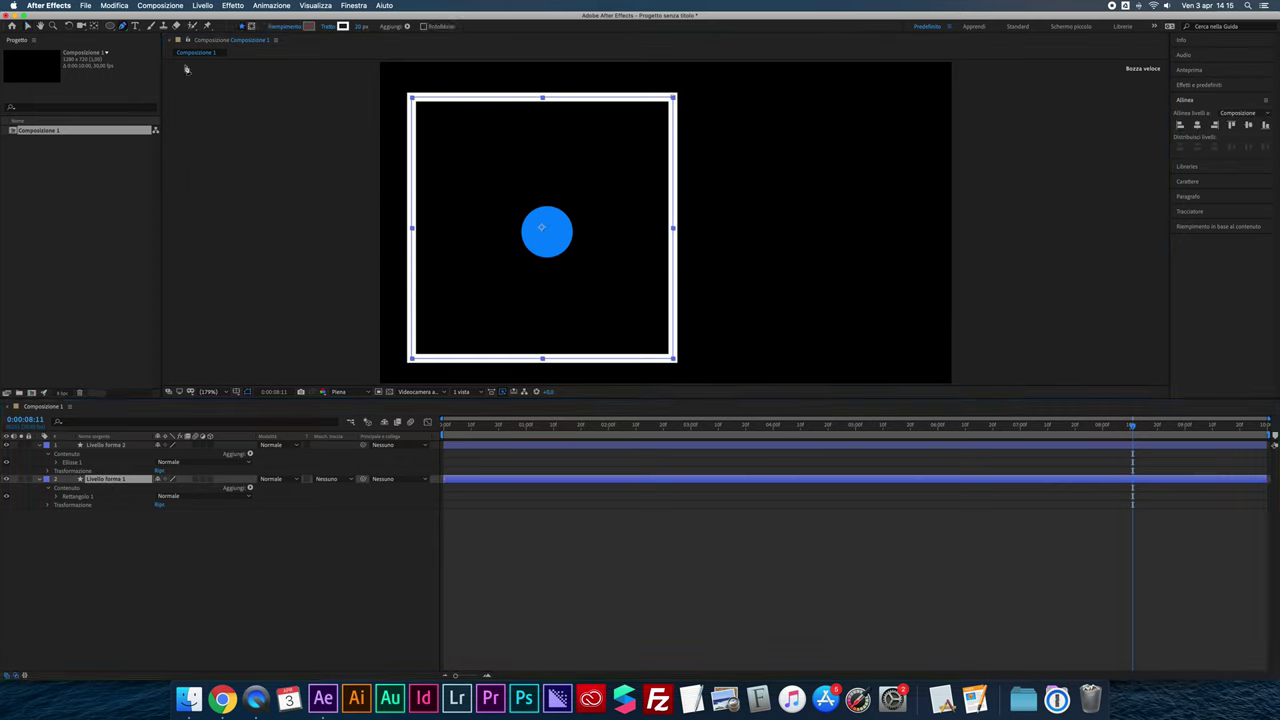
click(674, 230)
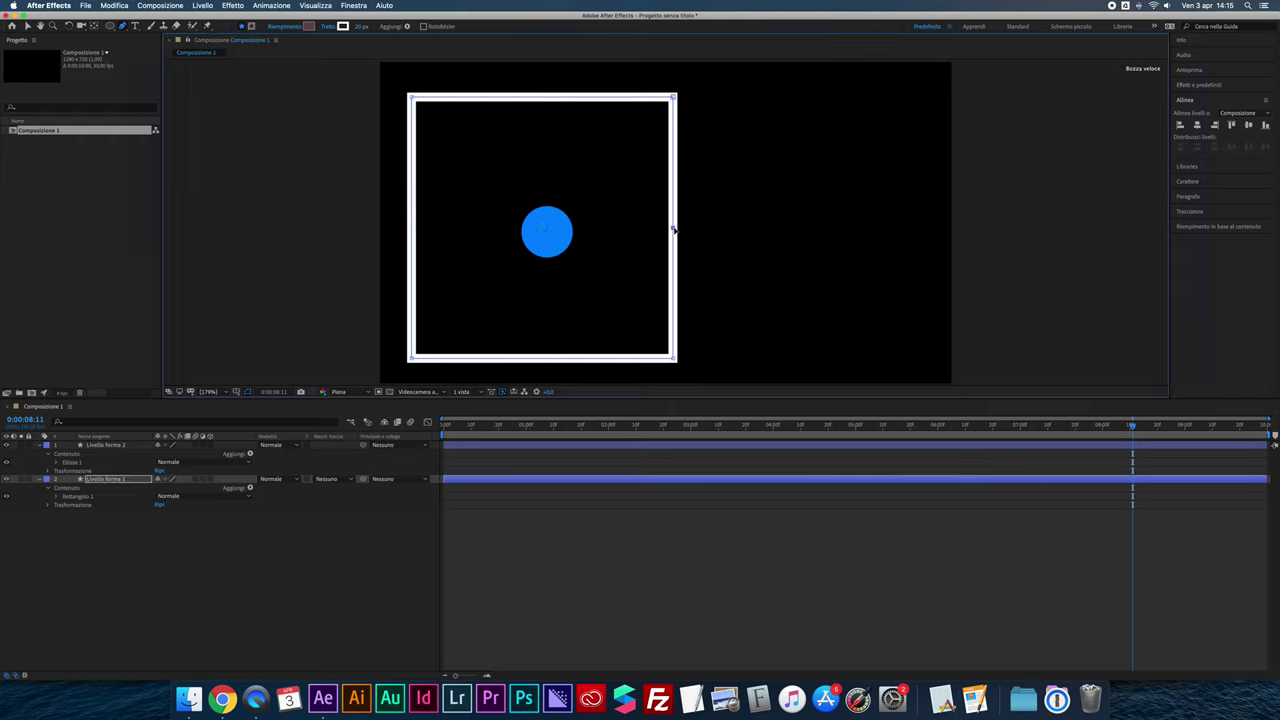
right_click(673, 230)
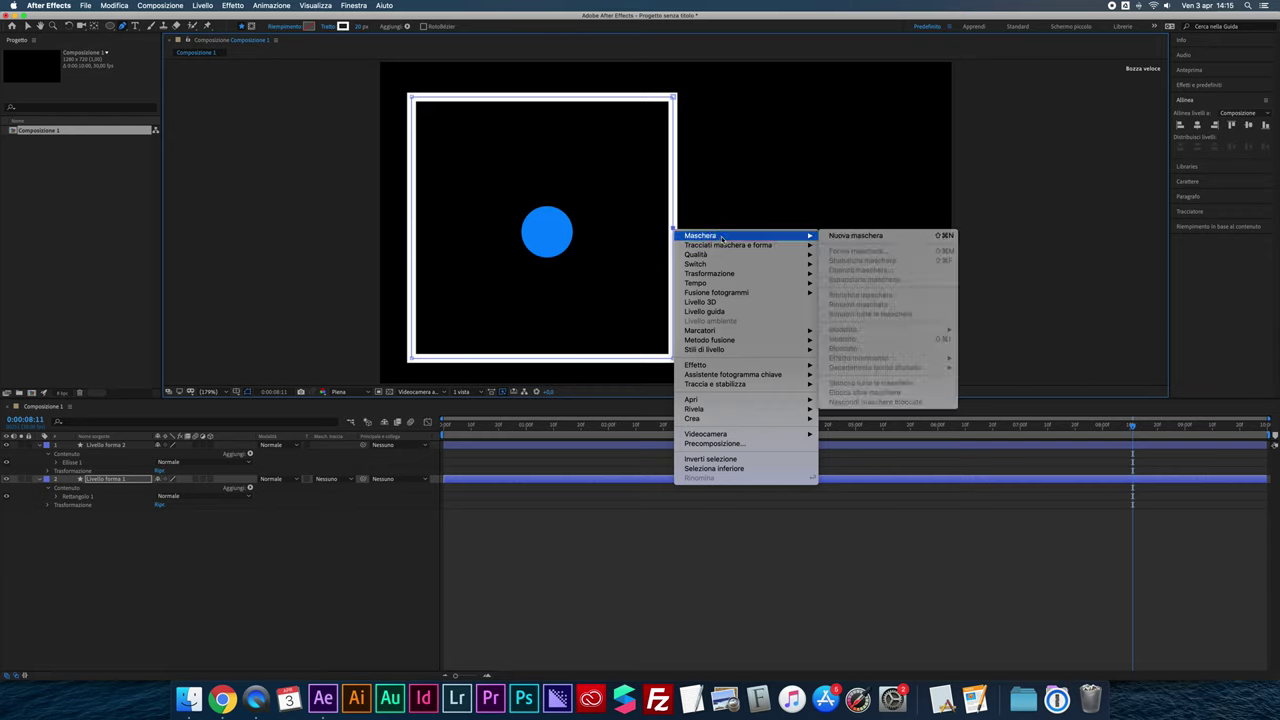
mouse_move(726, 246)
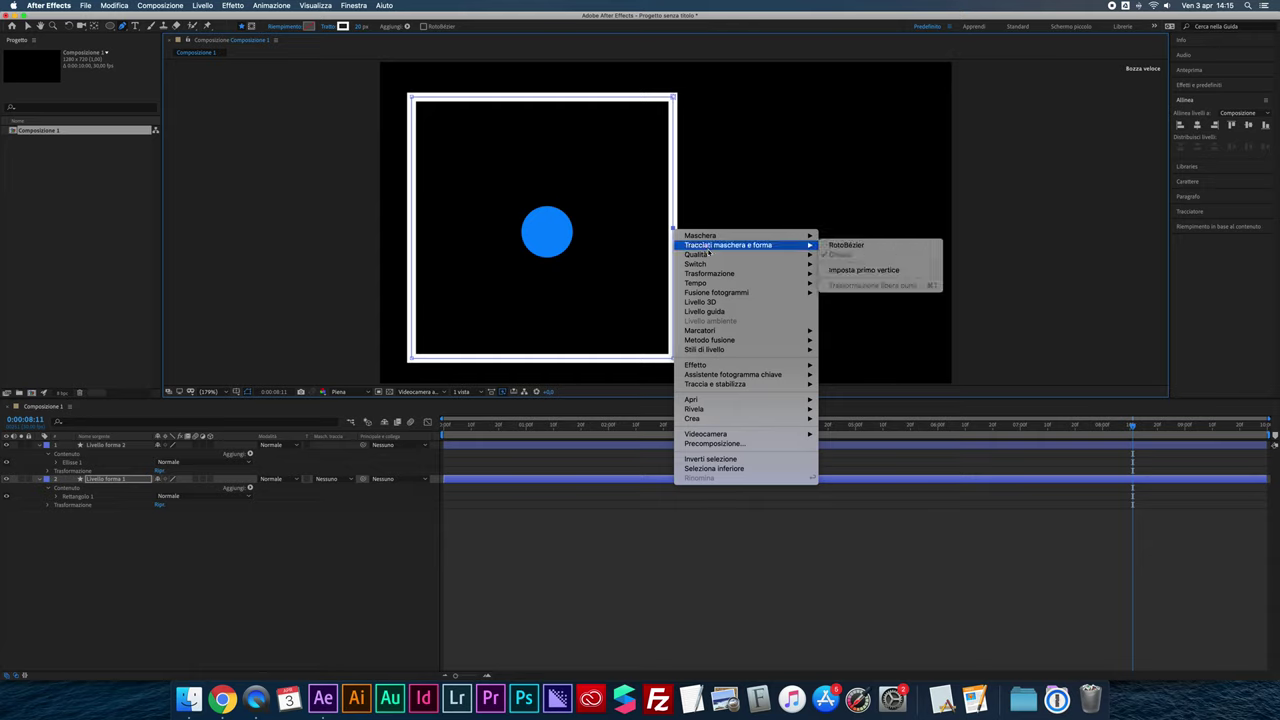
click(852, 270)
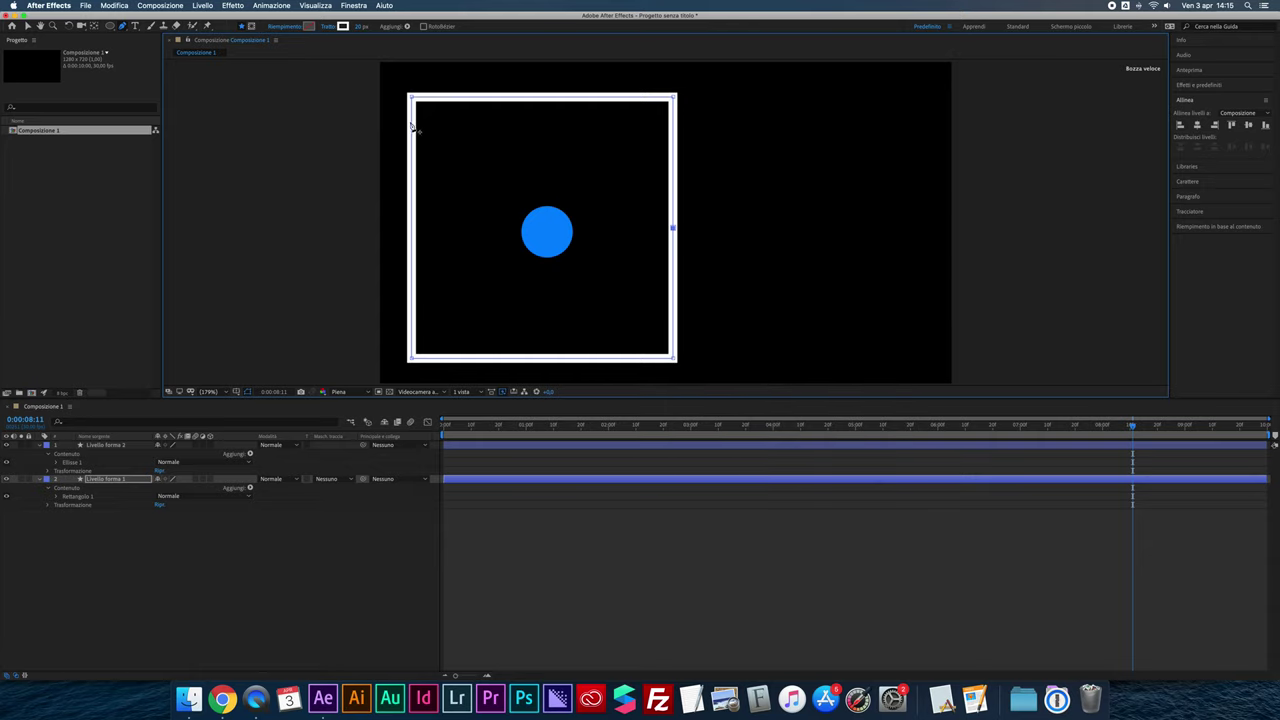
click(409, 26)
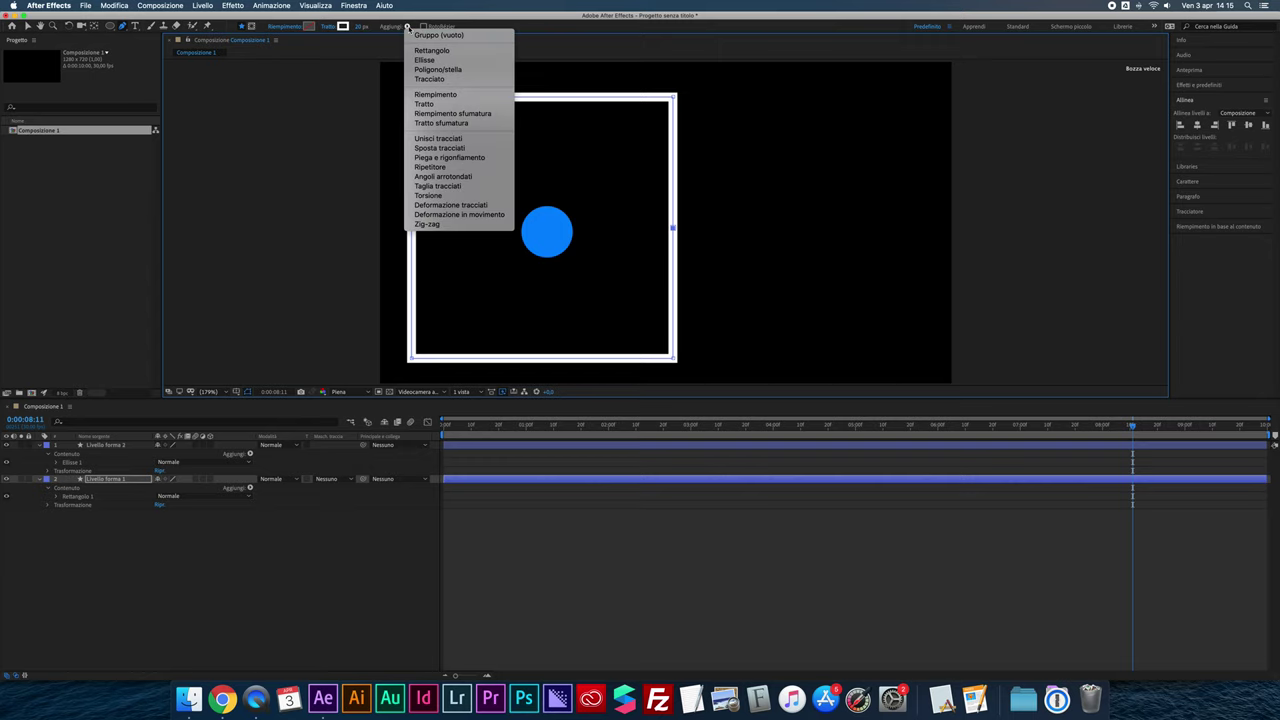
Add Trim Paths to the square with Start 7% and End 93%, then go to 2 seconds
click(458, 188)
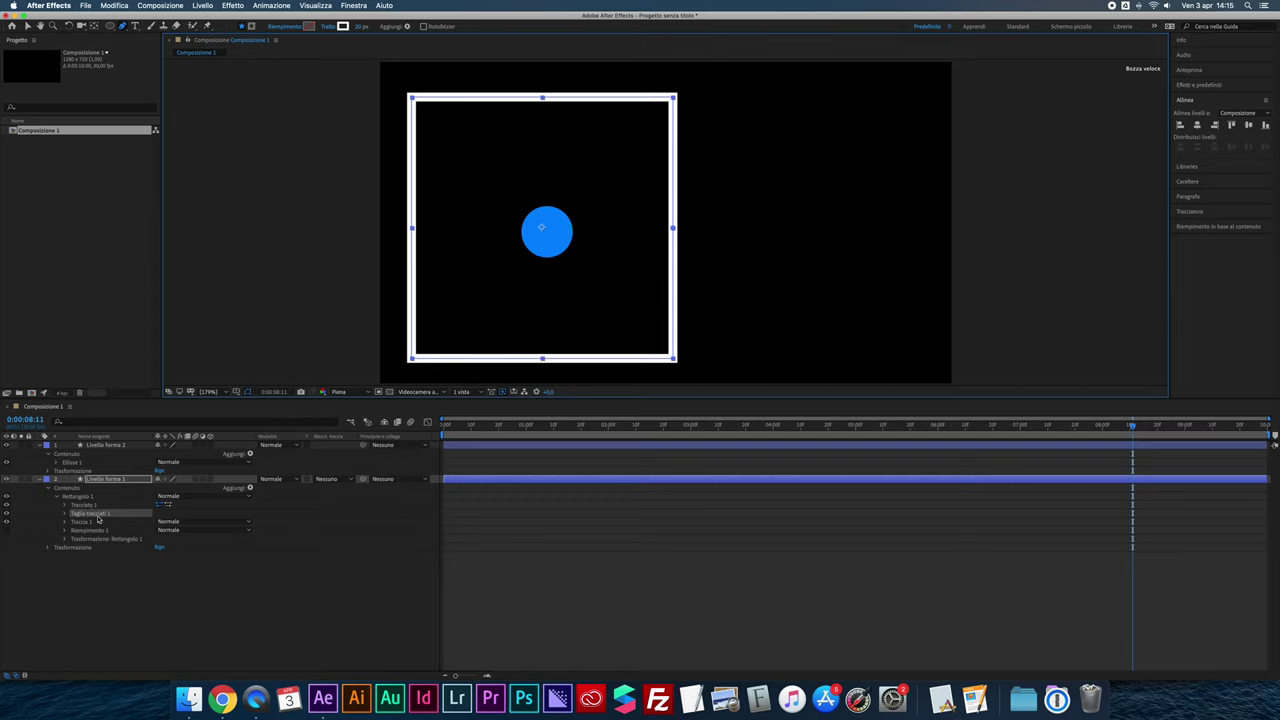
click(65, 514)
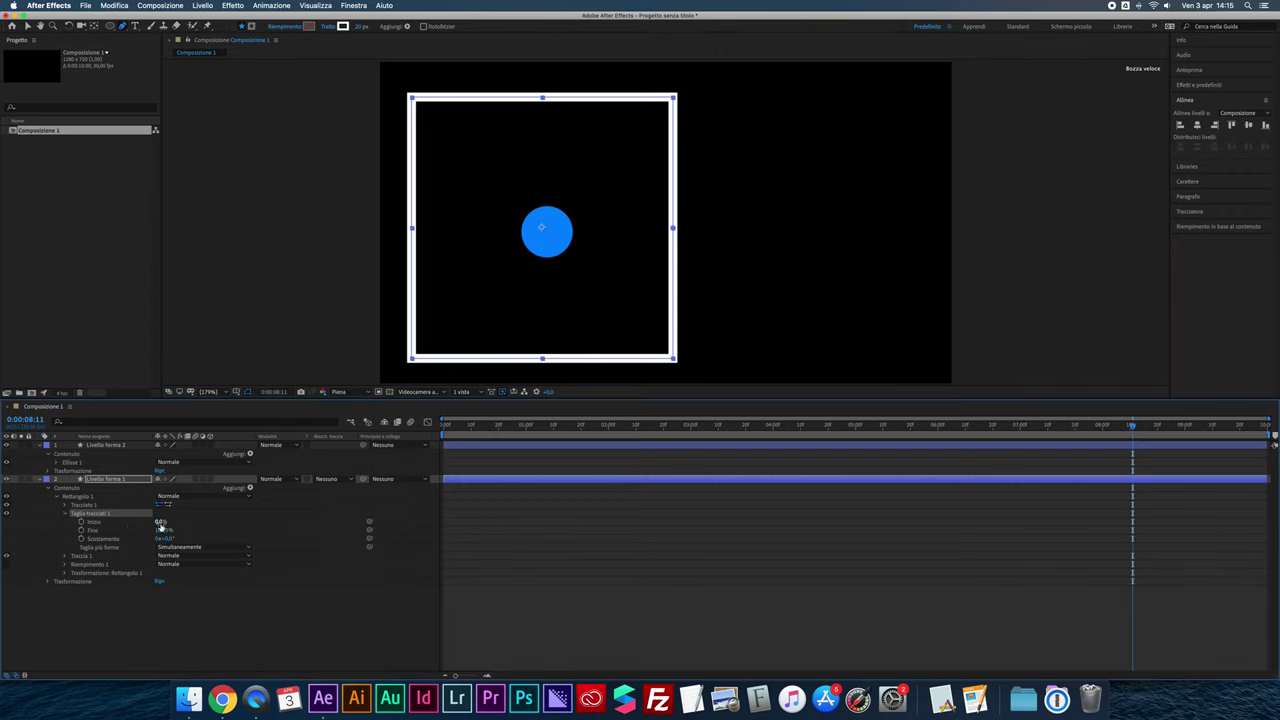
drag(160, 522, 178, 522)
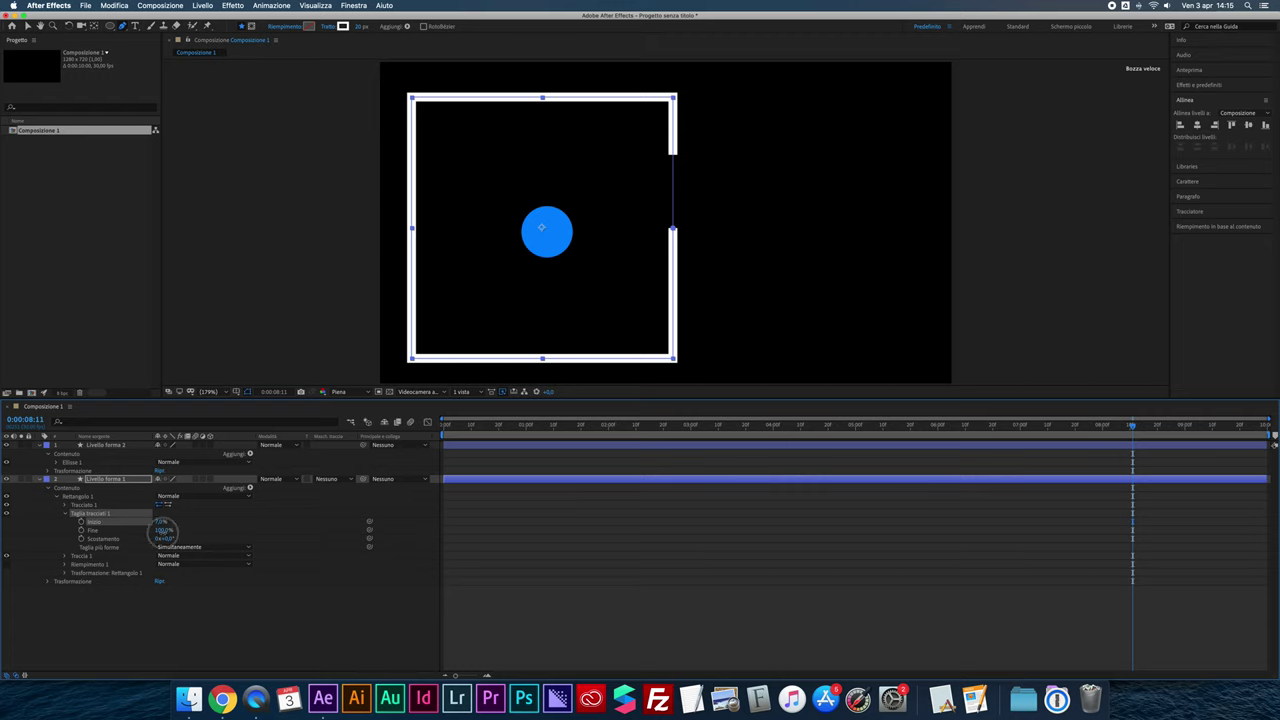
drag(163, 530, 158, 530)
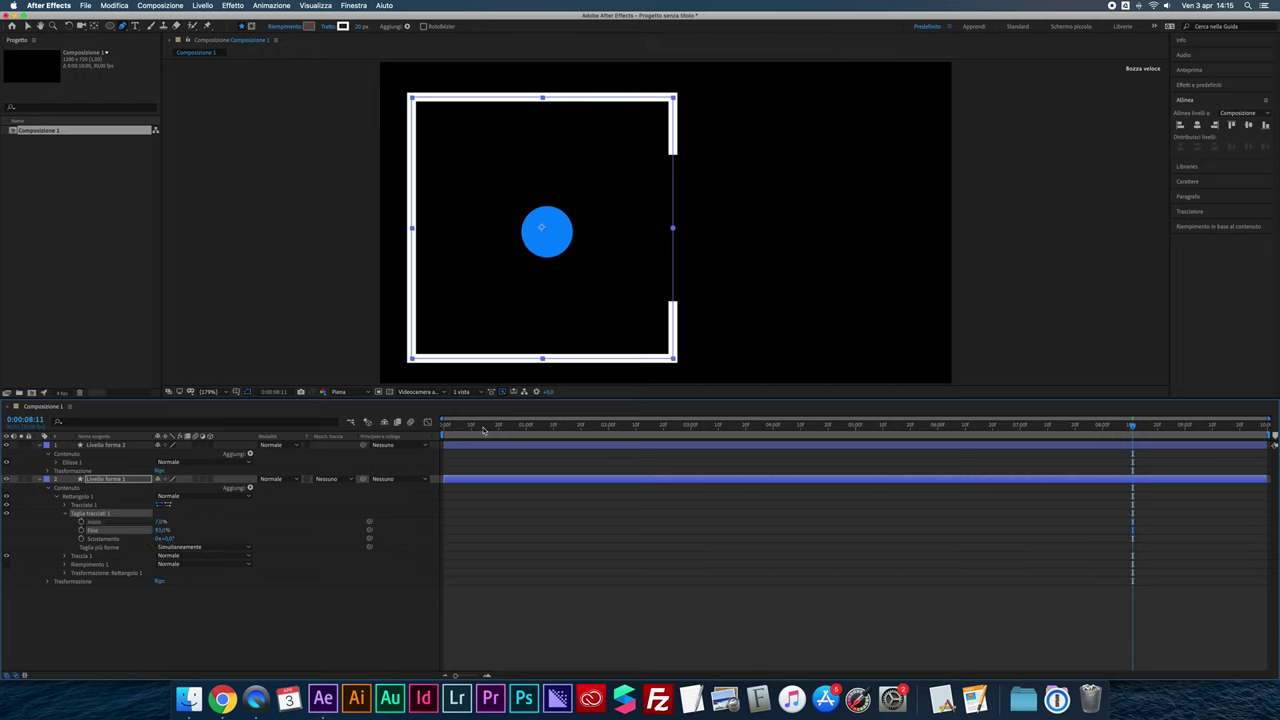
drag(492, 430, 607, 430)
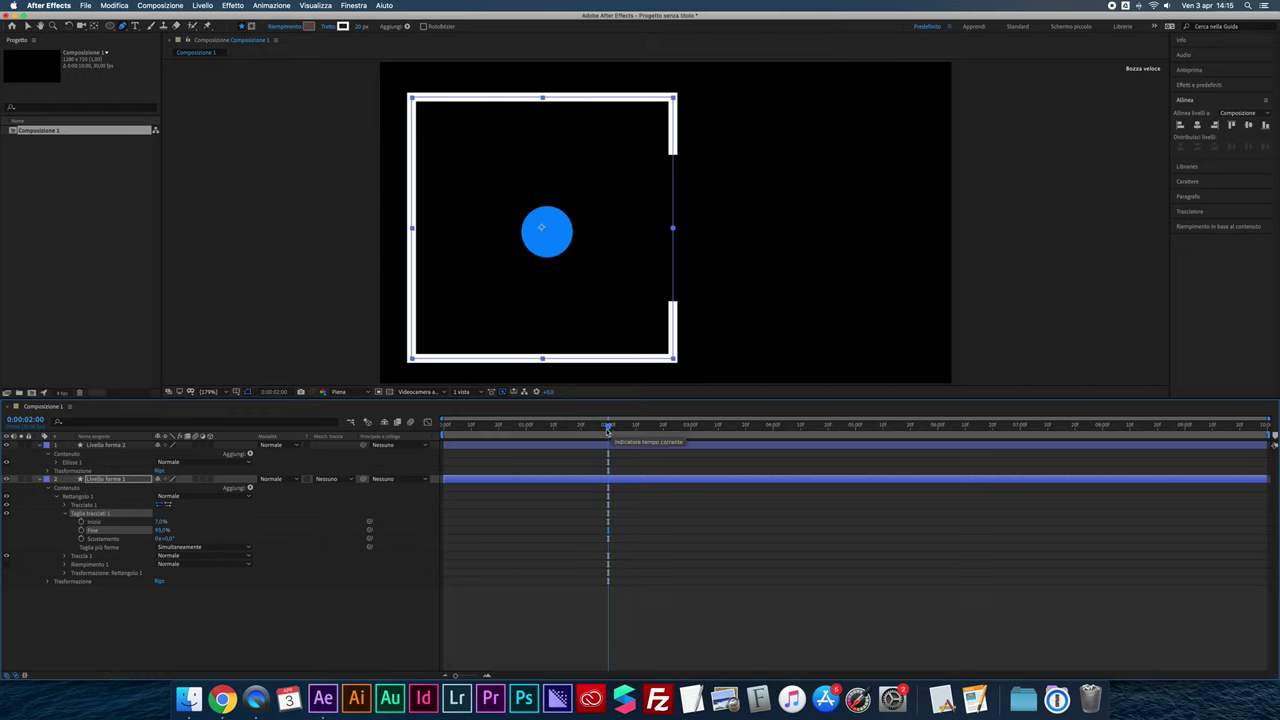
Keyframe Trim Start and End at 2 s and change them at frame 20 to animate the gap
click(81, 521)
click(81, 529)
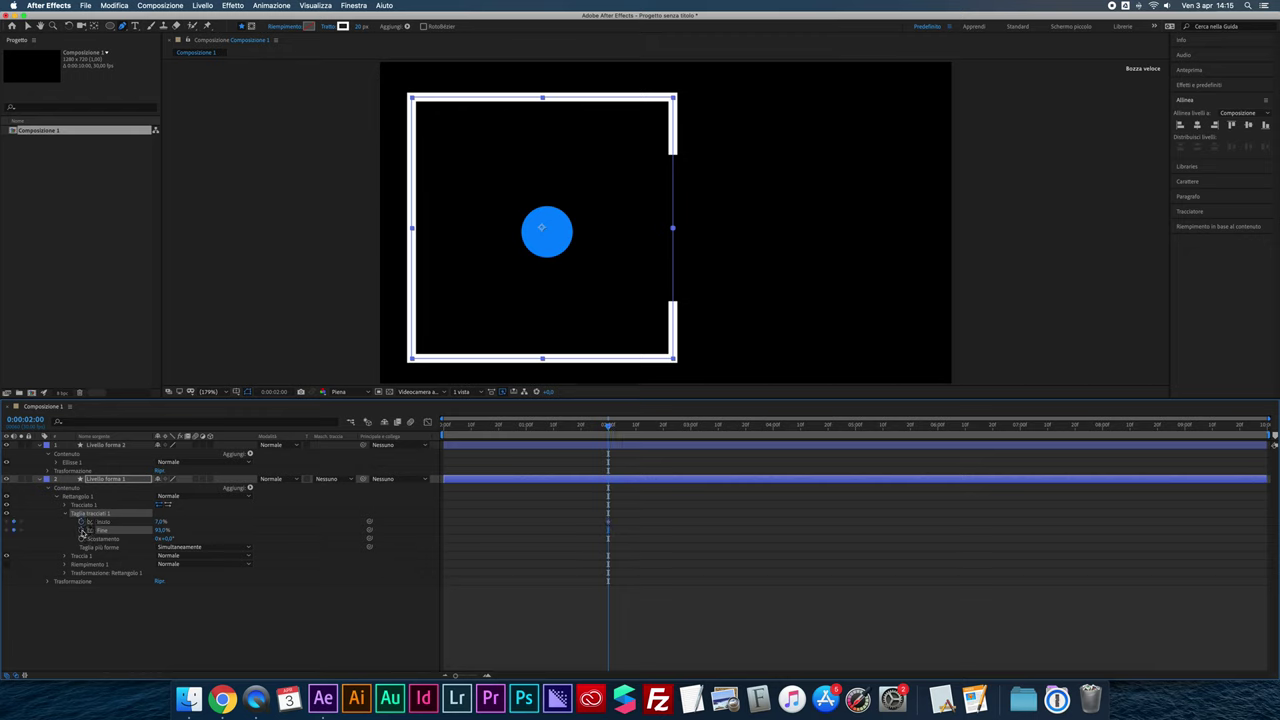
drag(608, 428, 498, 443)
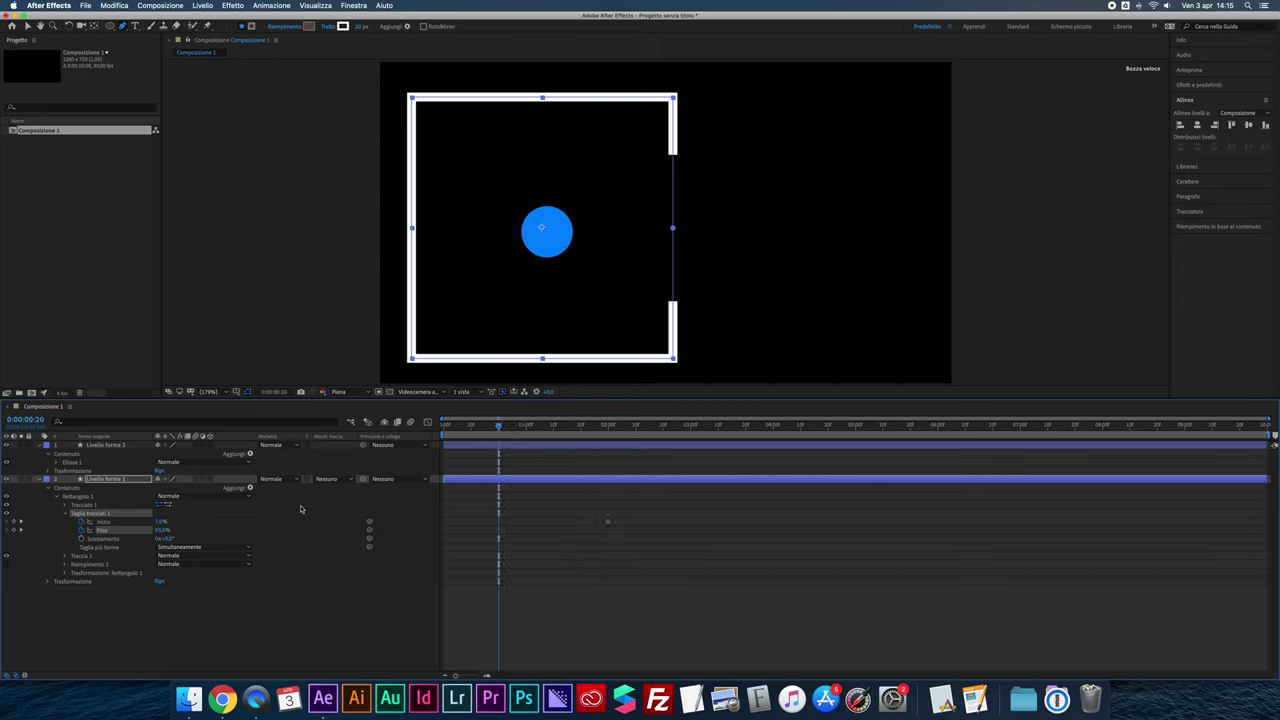
mouse_move(158, 522)
mouse_down()
mouse_move(144, 529)
mouse_move(200, 520)
mouse_up()
mouse_move(500, 428)
mouse_down()
mouse_move(643, 436)
mouse_move(562, 440)
mouse_up()
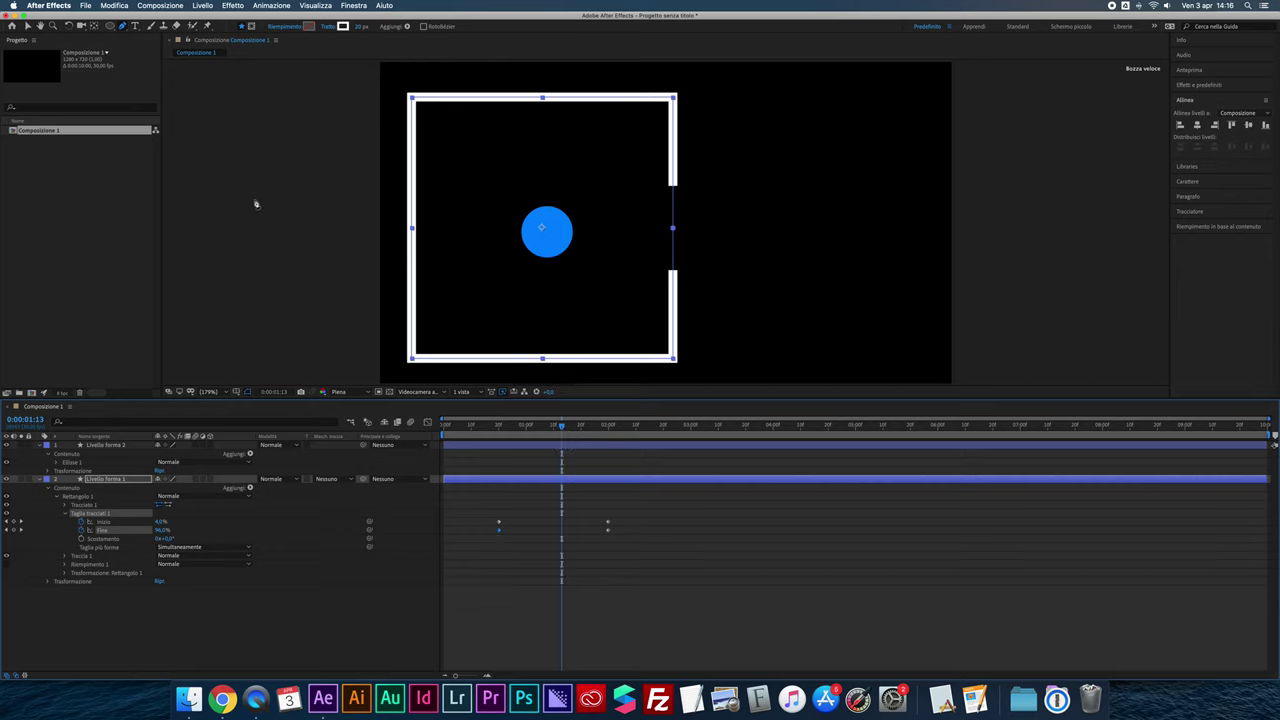
Key the circle's Position out through the right gap at 0:03, then down-right at 0:05
click(121, 446)
key(p)
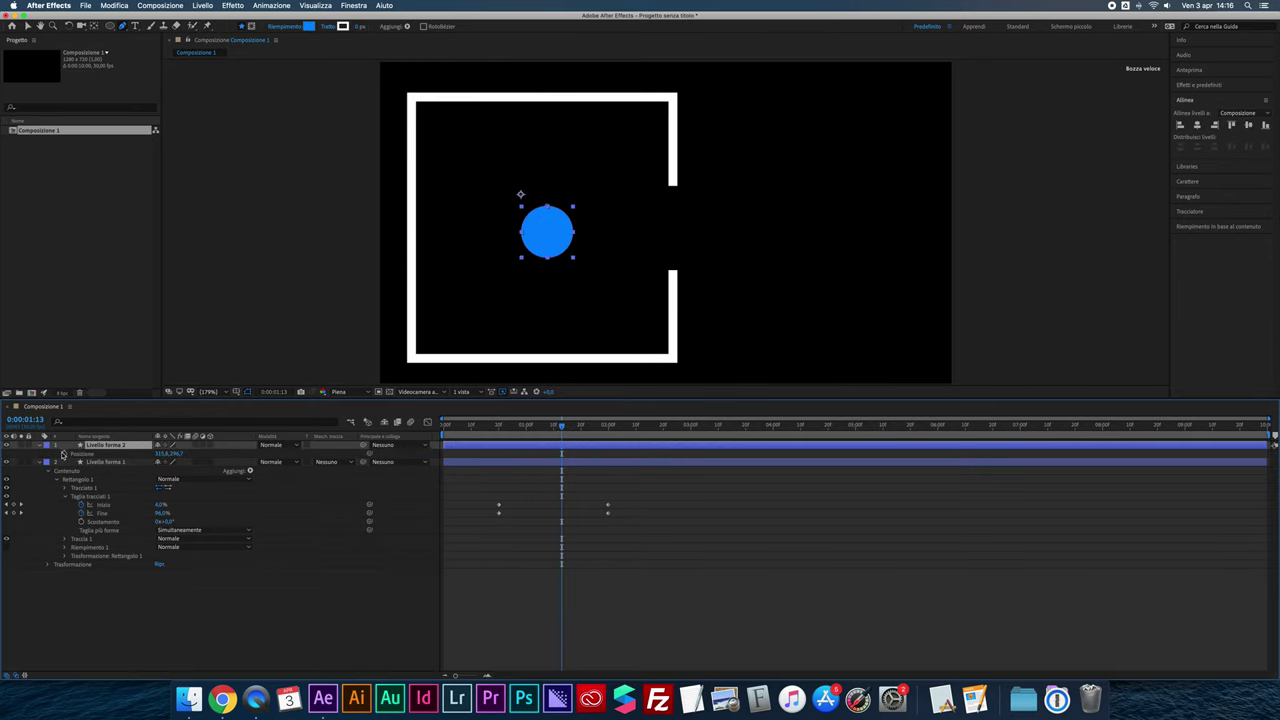
click(63, 454)
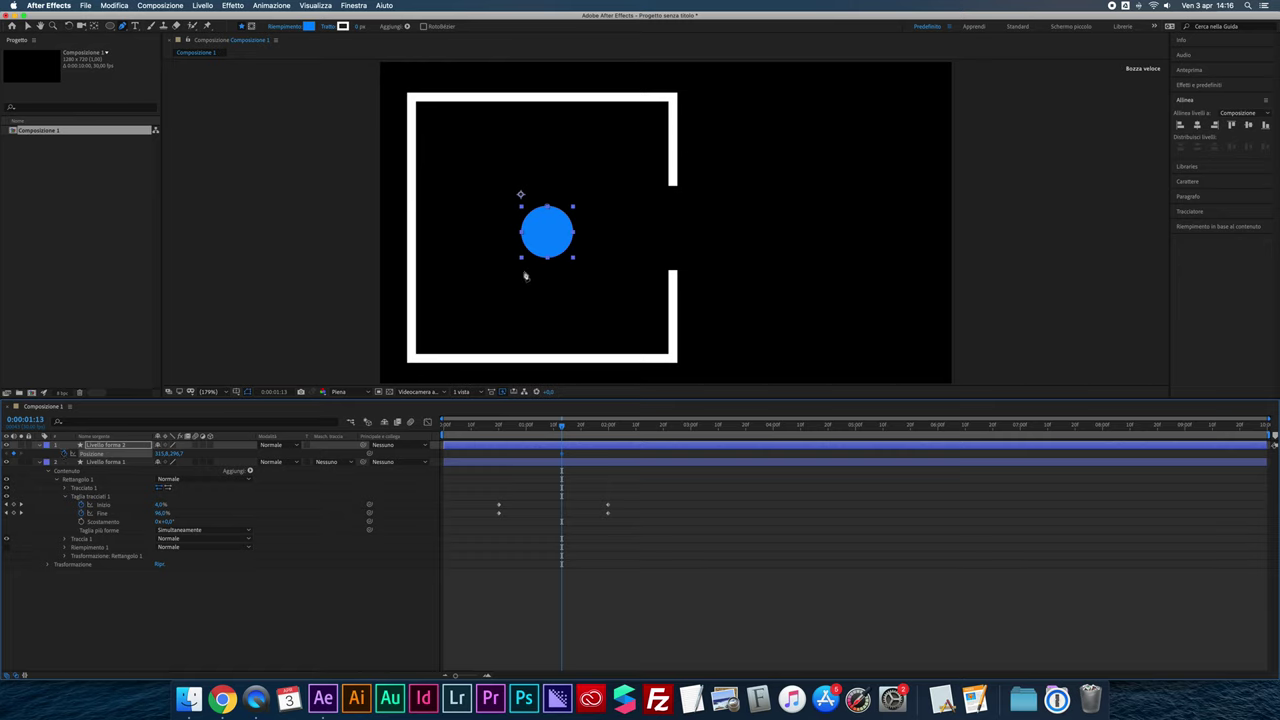
double_click(555, 228)
click(557, 226)
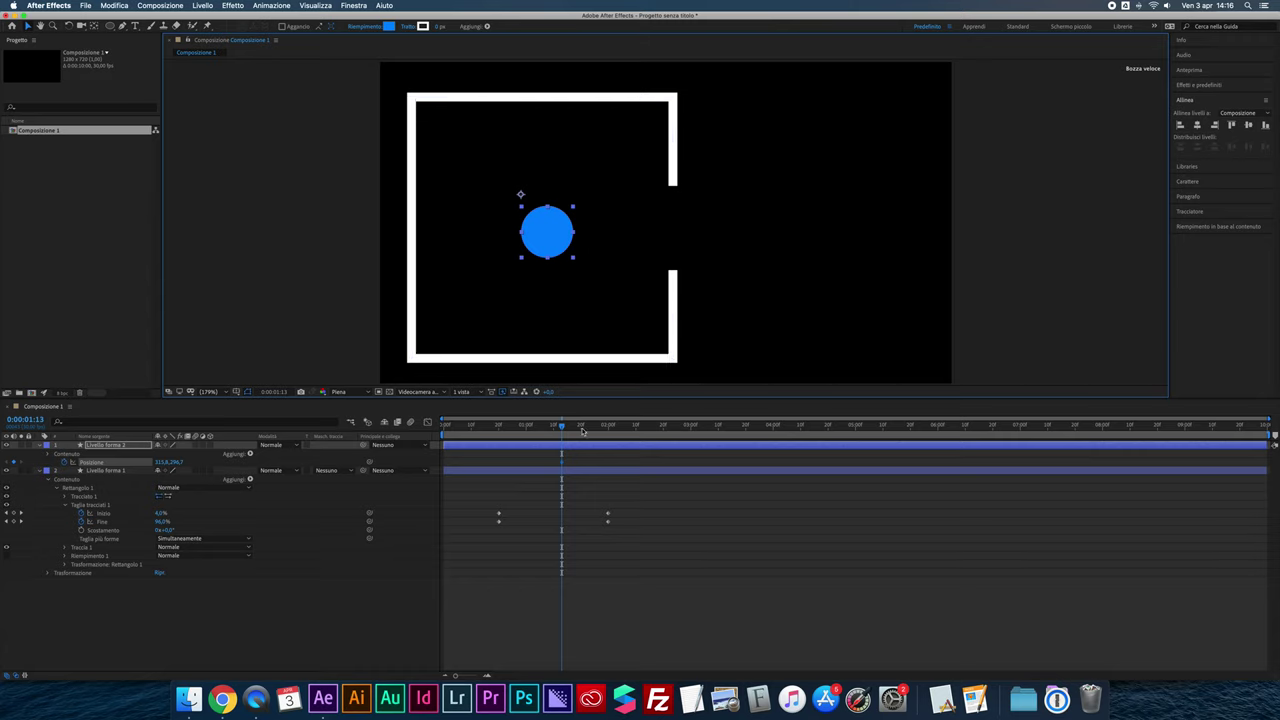
drag(563, 428, 690, 428)
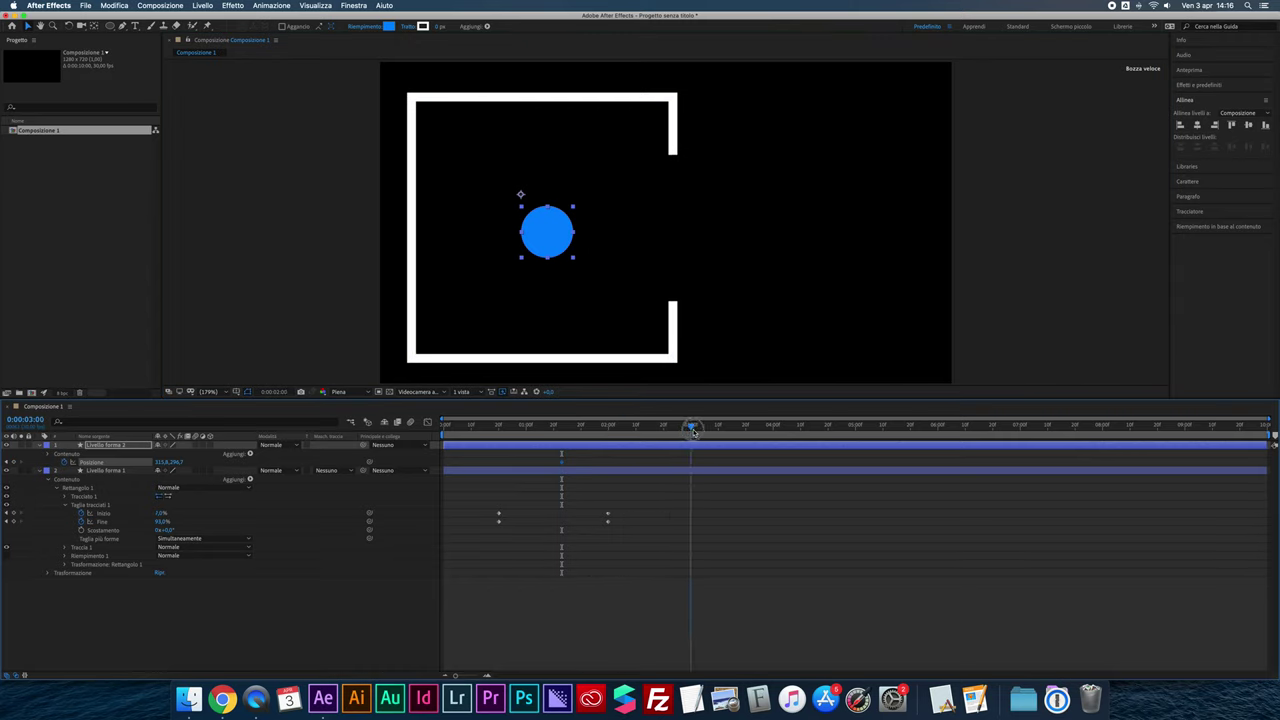
drag(577, 230, 778, 246)
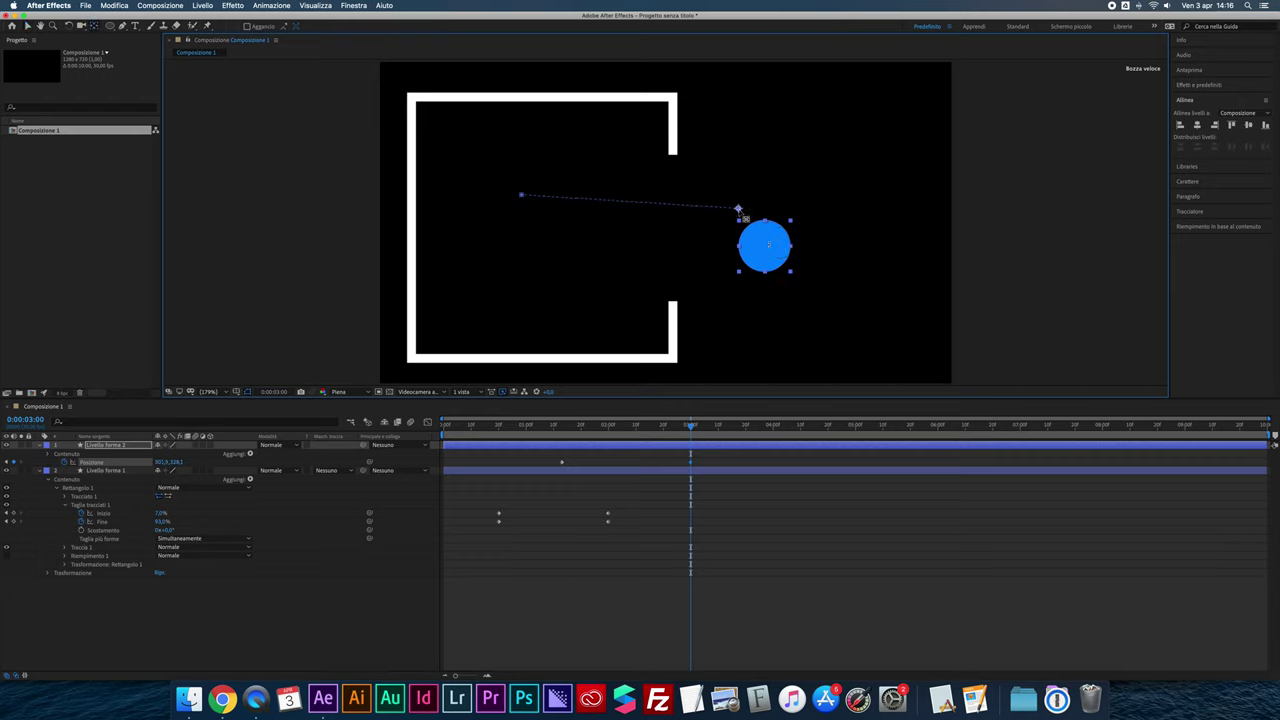
drag(738, 209, 766, 250)
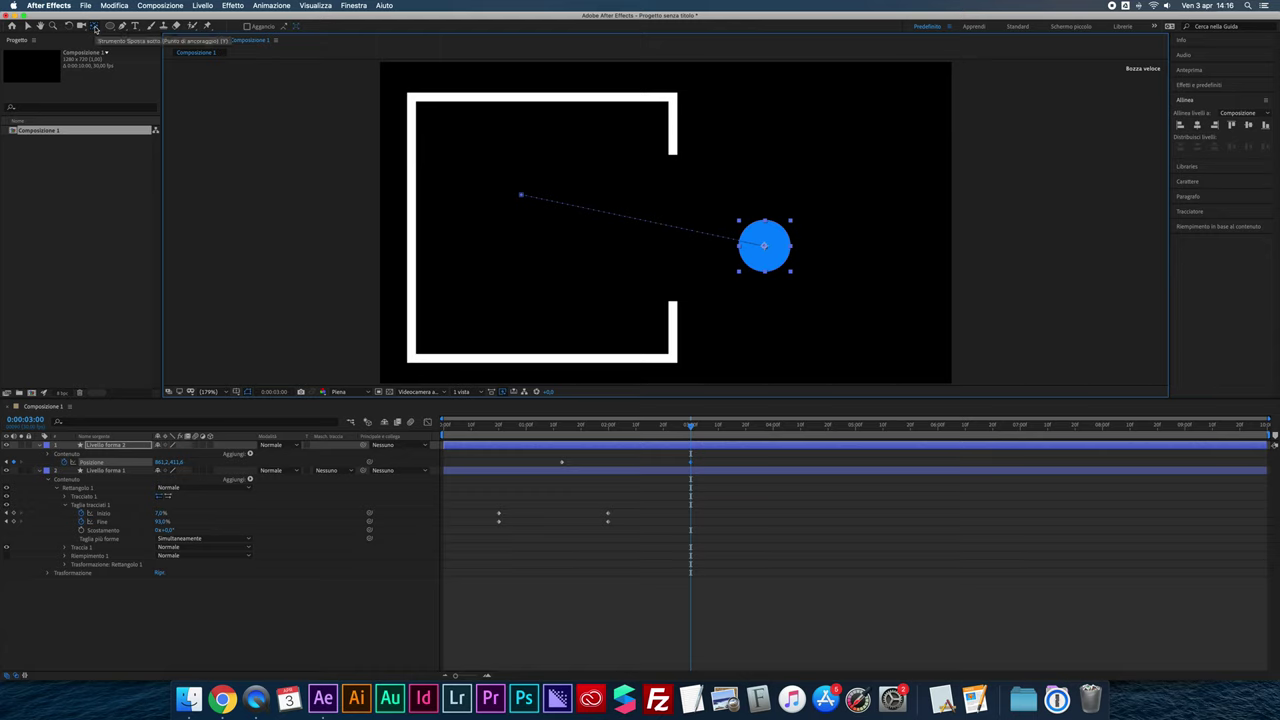
key(v)
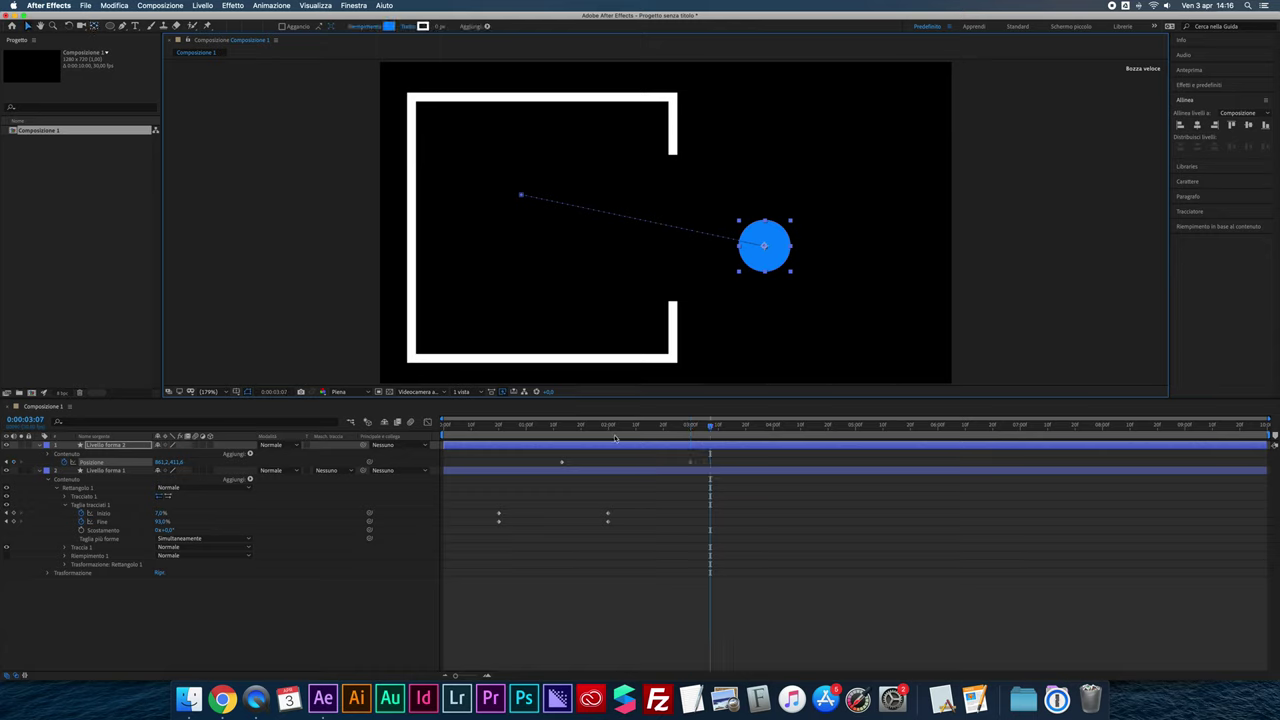
mouse_move(614, 436)
mouse_down()
mouse_move(554, 441)
mouse_move(849, 426)
mouse_up()
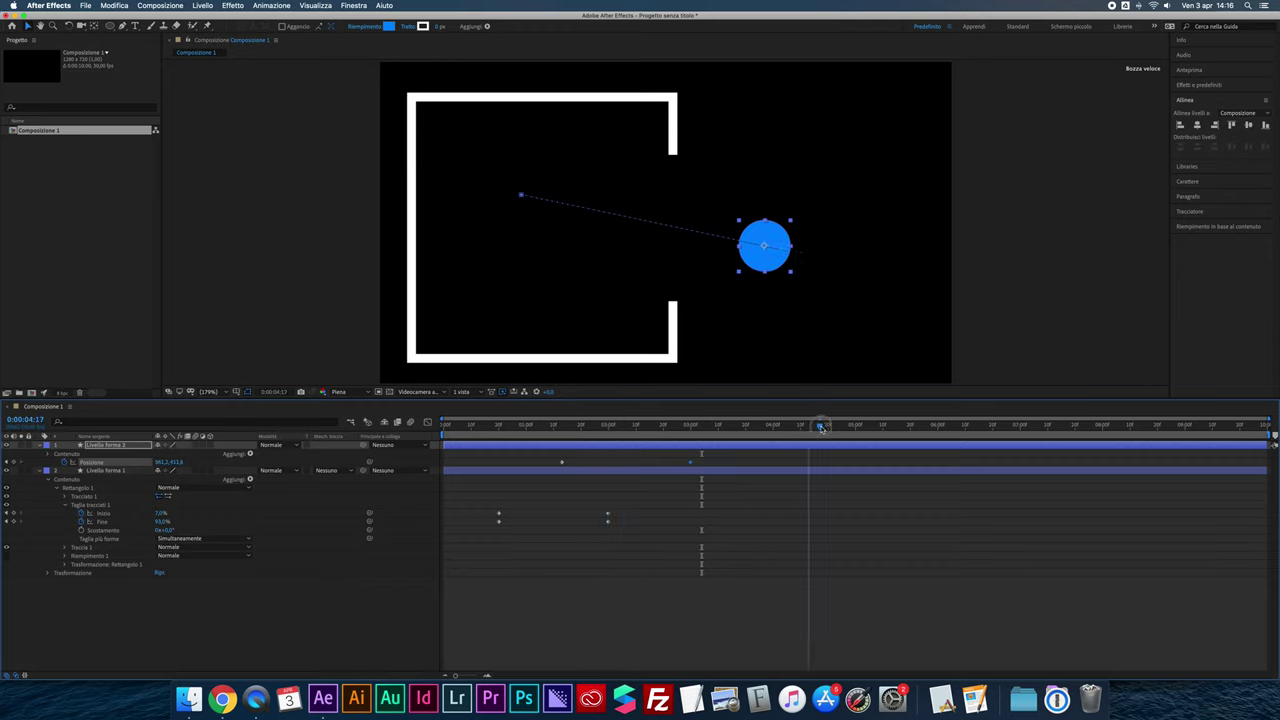
drag(766, 262, 880, 364)
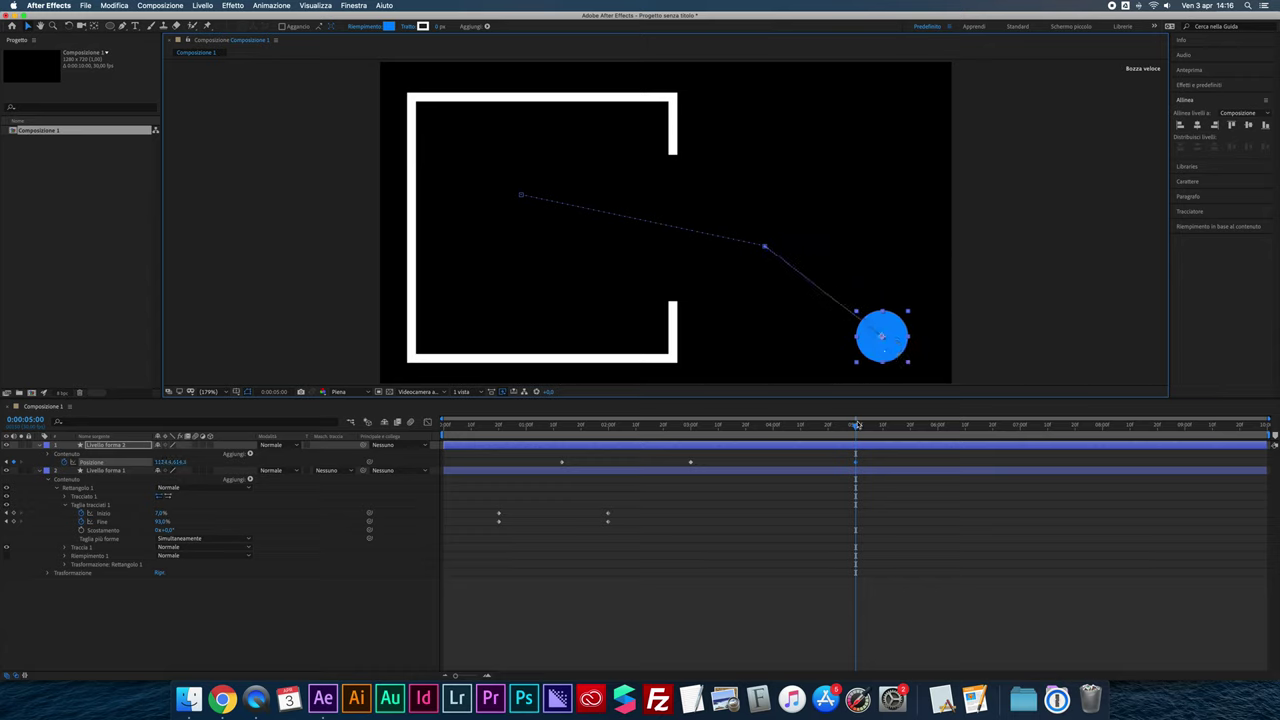
Nudge the 0:05 key earlier, then key the circle upper-right at 0:04:28 and back inside at 0:06:09
drag(857, 461, 771, 462)
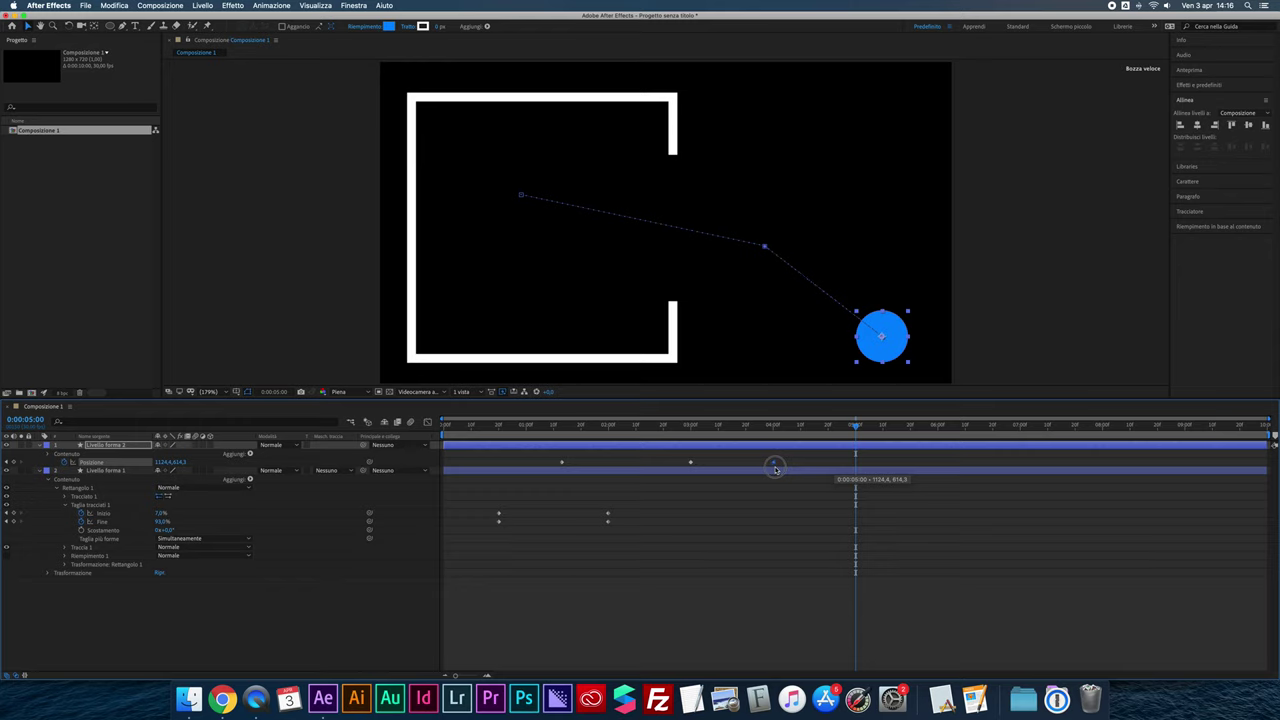
drag(857, 428, 850, 428)
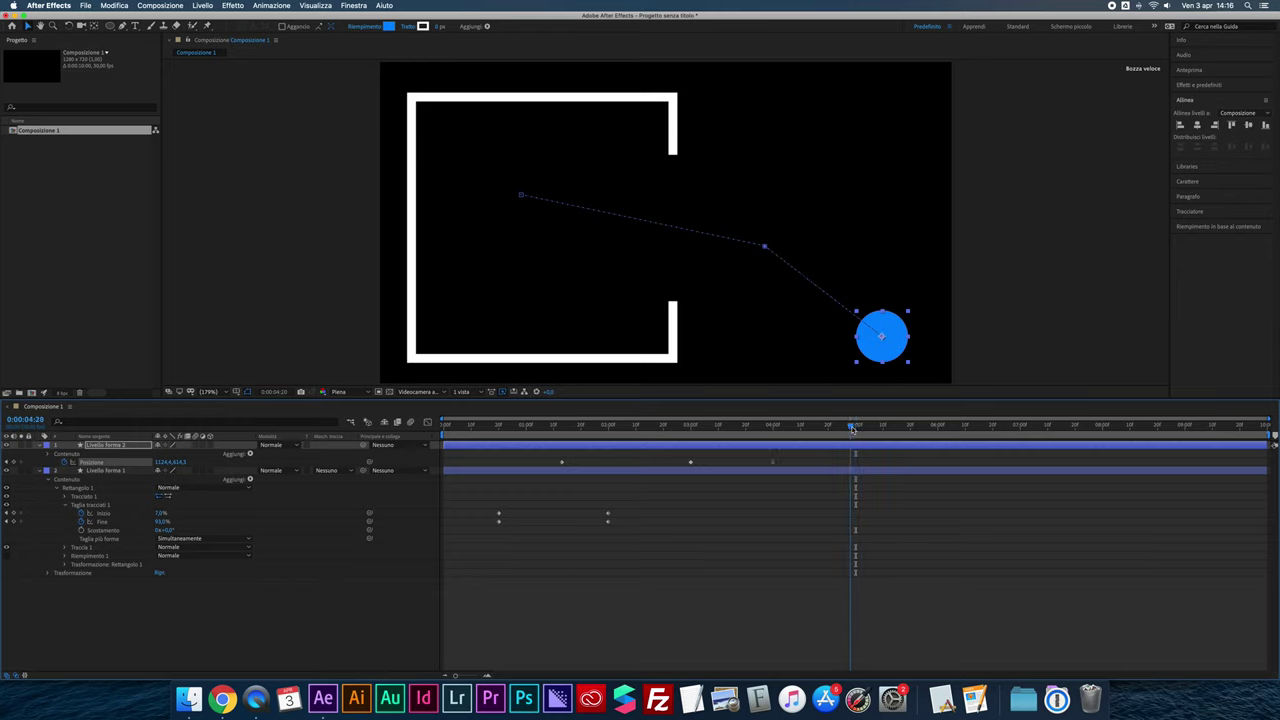
drag(890, 345, 912, 162)
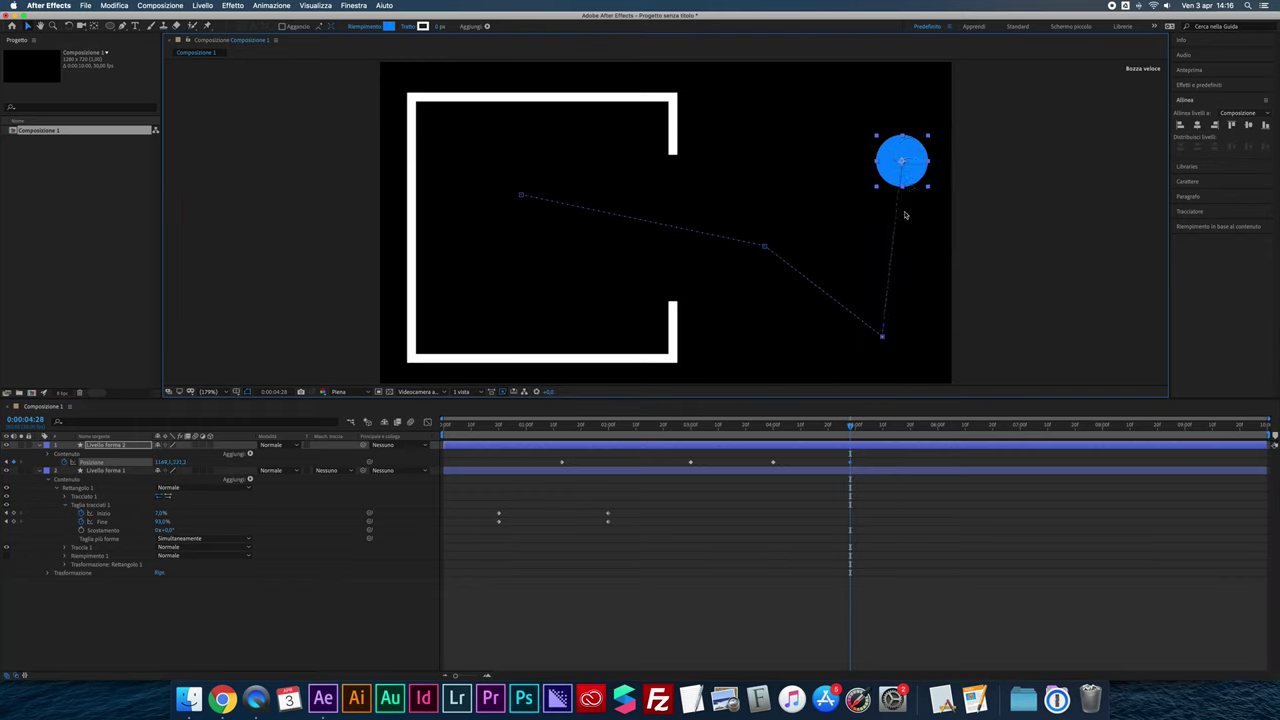
drag(855, 424, 962, 424)
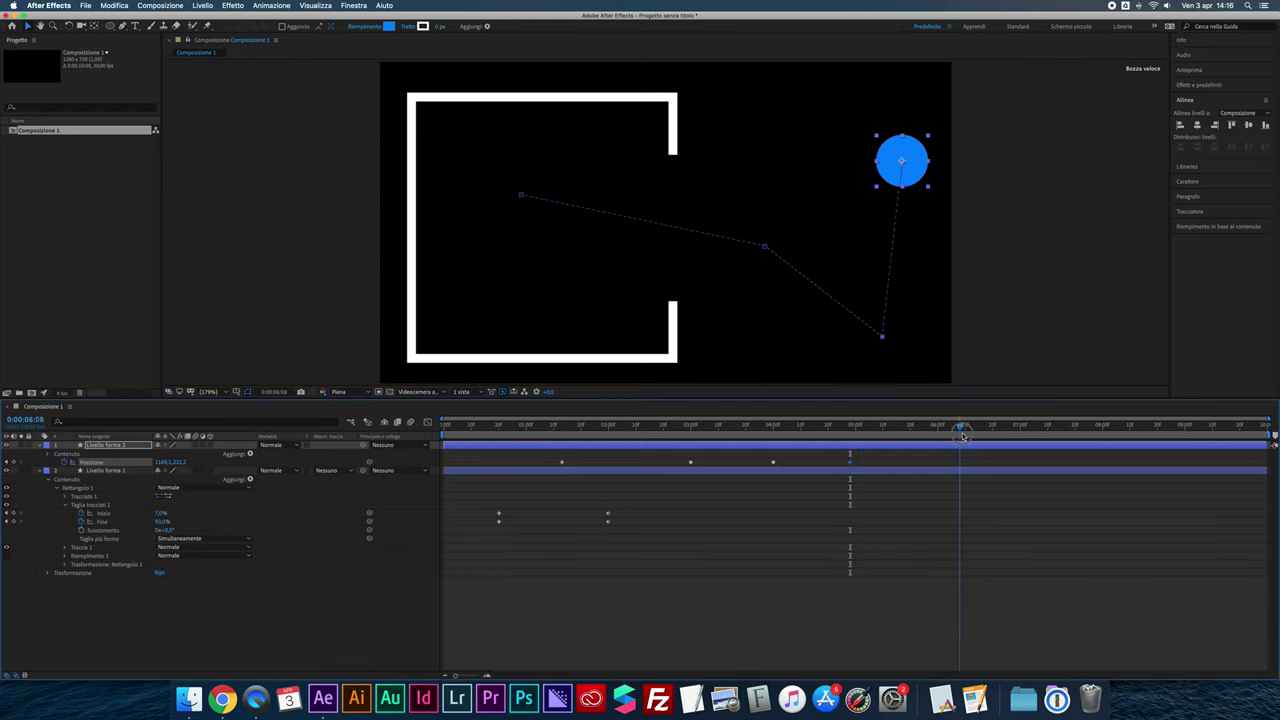
drag(888, 185, 553, 240)
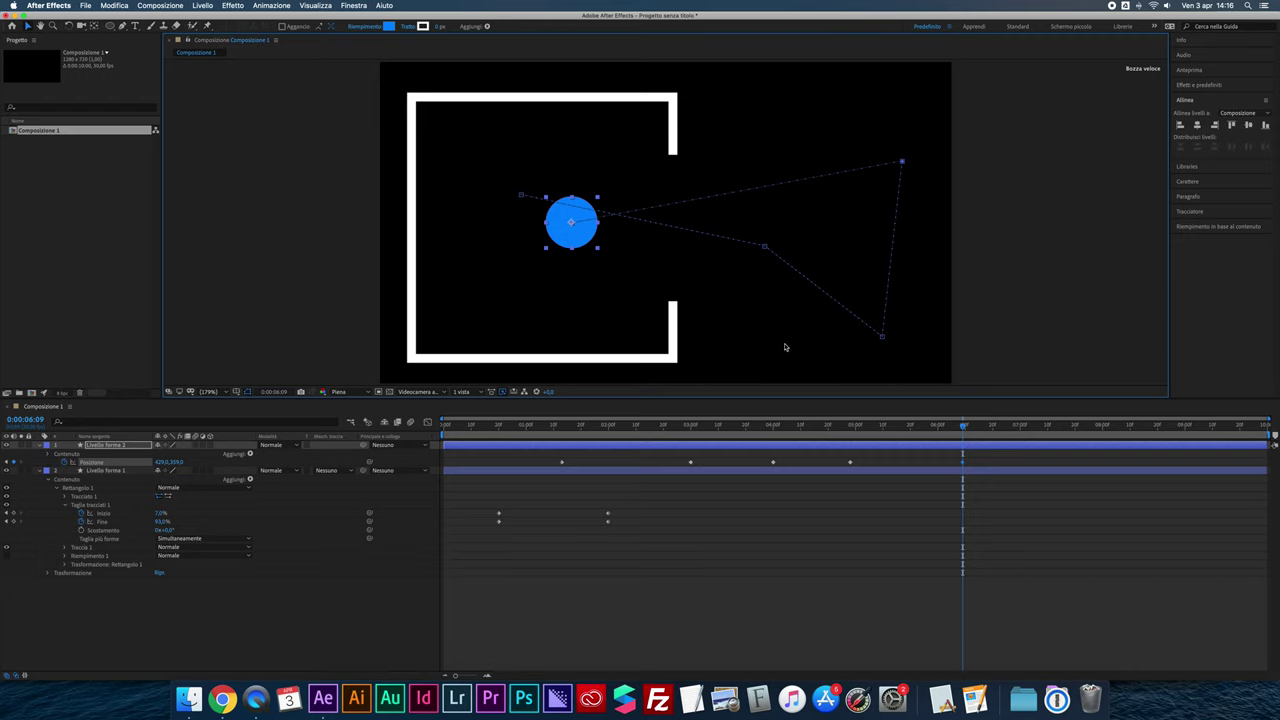
key(Home)
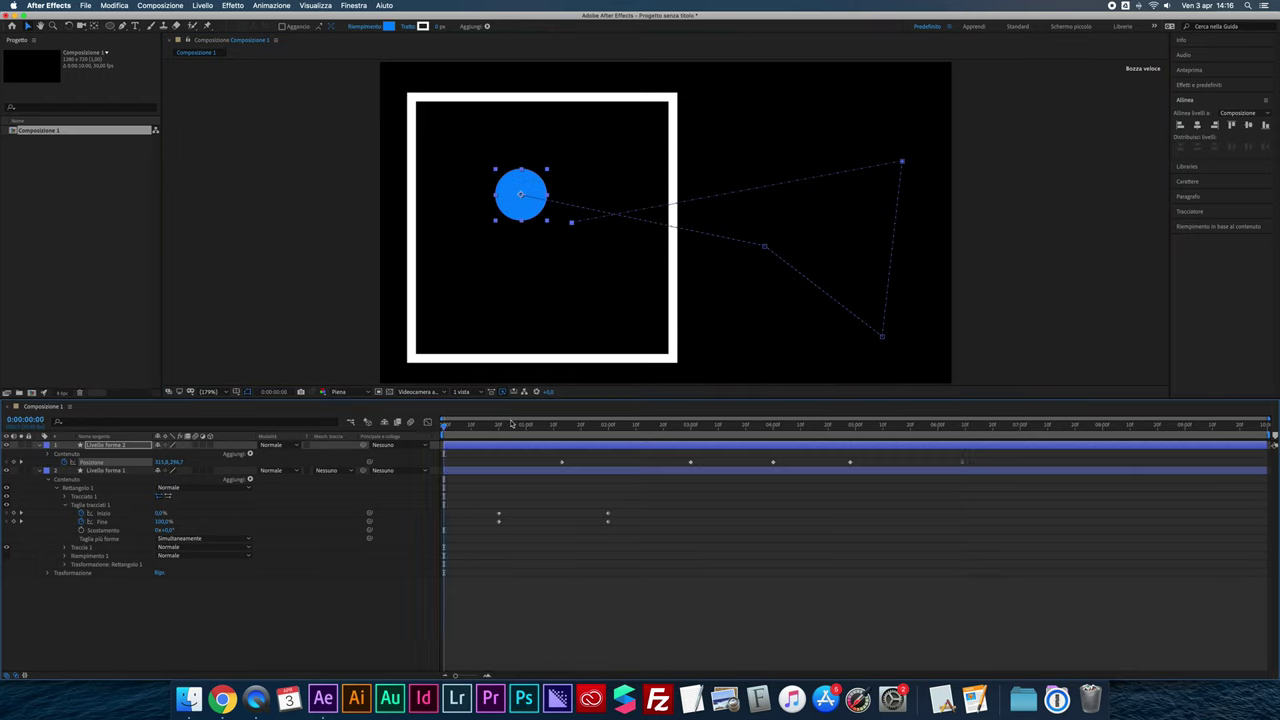
Preview the animation, then select the square's two trim keyframes with the playhead at about 0:05:25
key(super+shift+a)
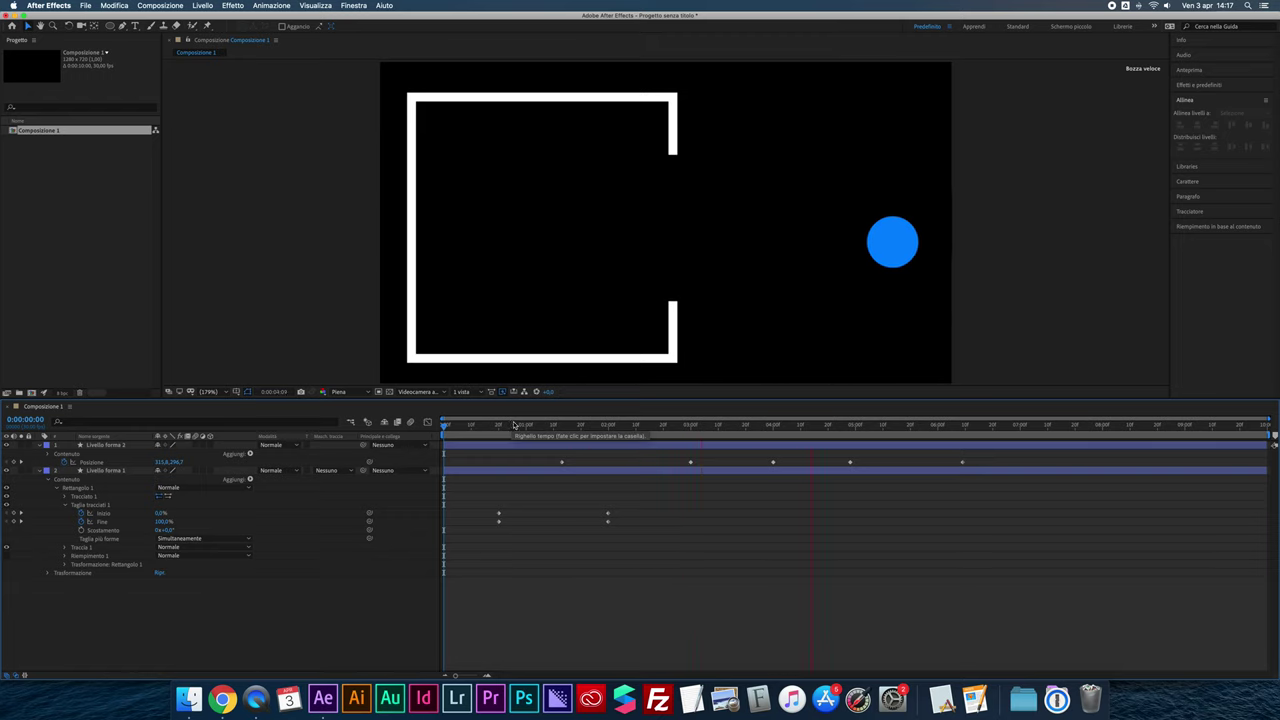
key(space)
mouse_move(835, 427)
mouse_down()
mouse_move(933, 437)
mouse_move(915, 437)
mouse_move(924, 430)
mouse_up()
drag(659, 511, 487, 546)
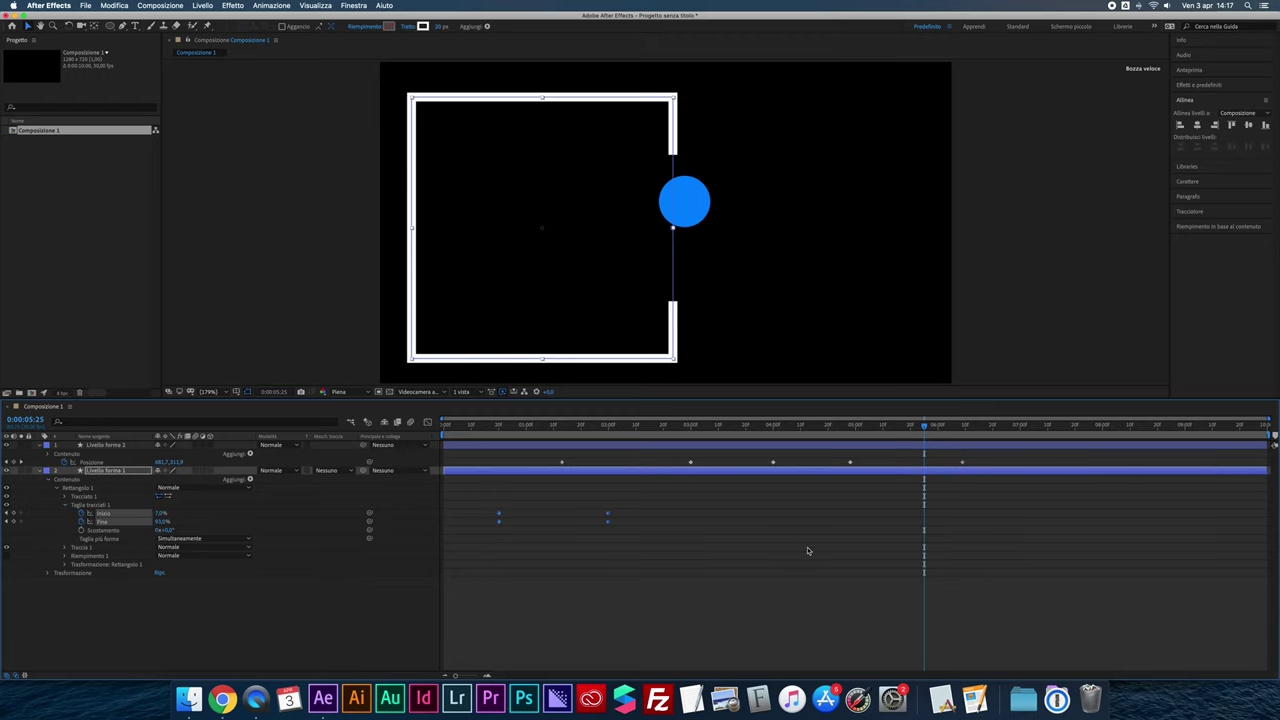
Paste the trim keyframes at 0:05:25 and time-reverse them so the gap closes
key(super+v)
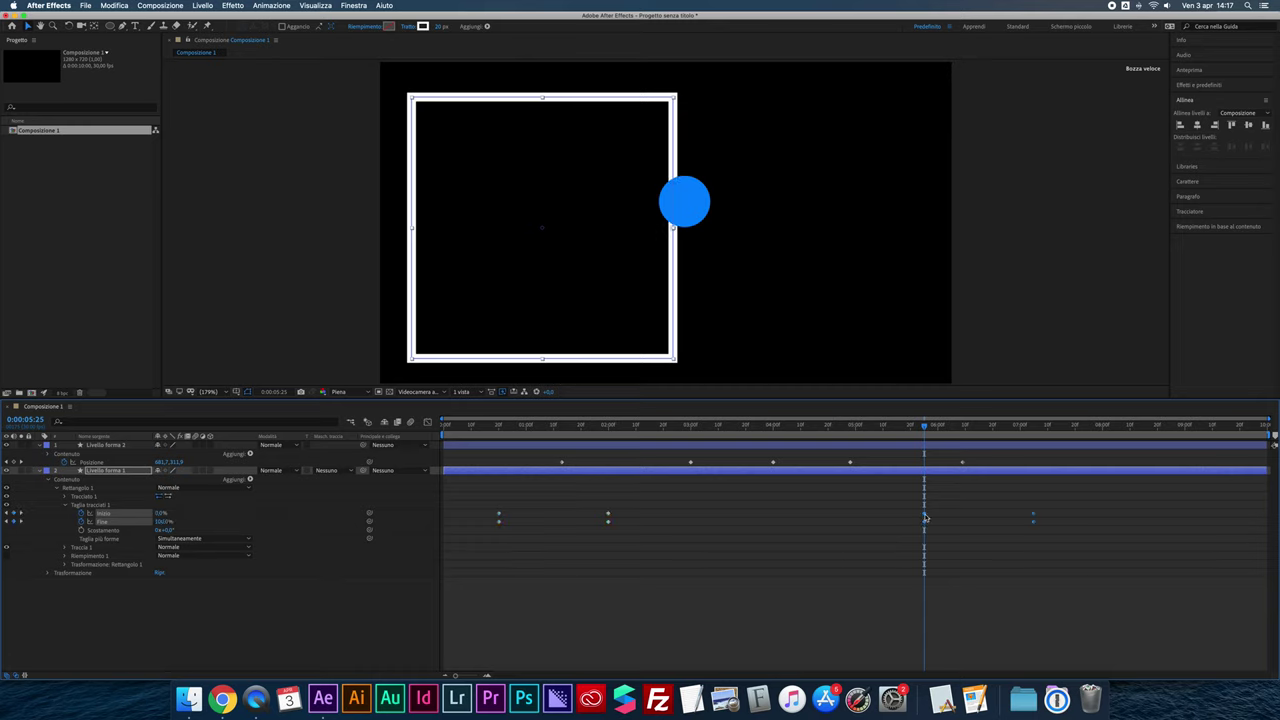
right_click(925, 517)
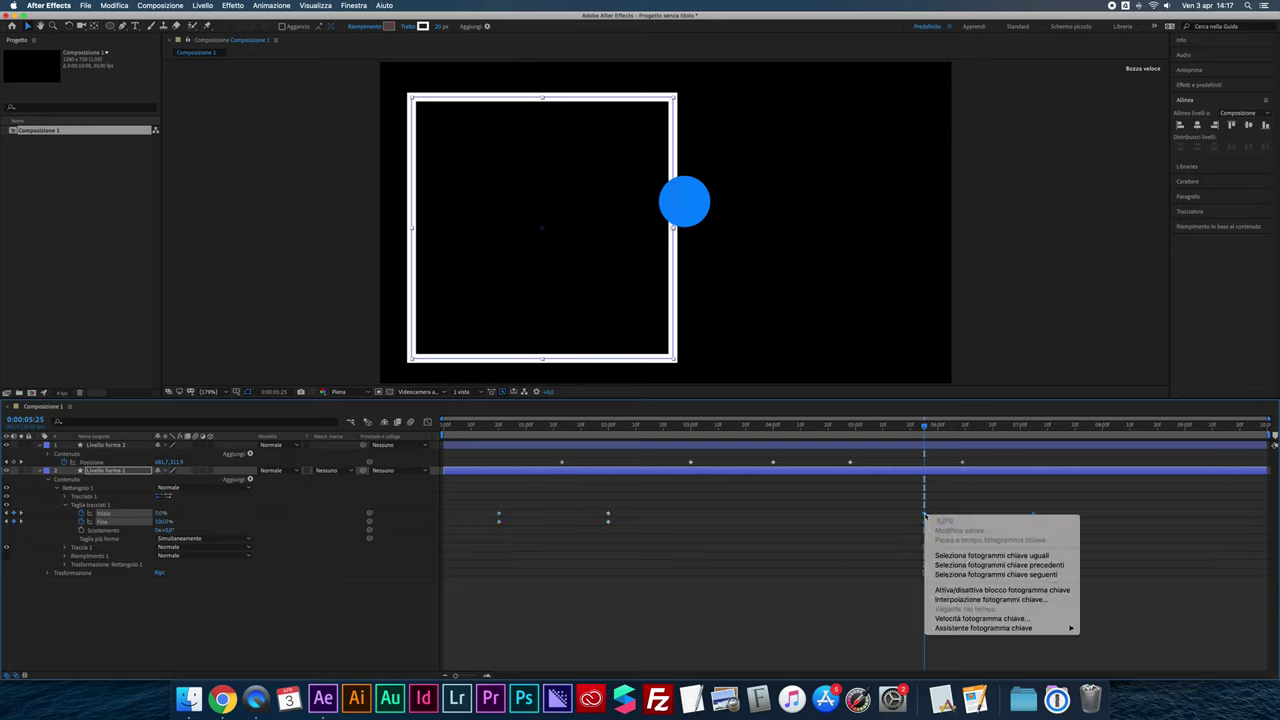
mouse_move(976, 630)
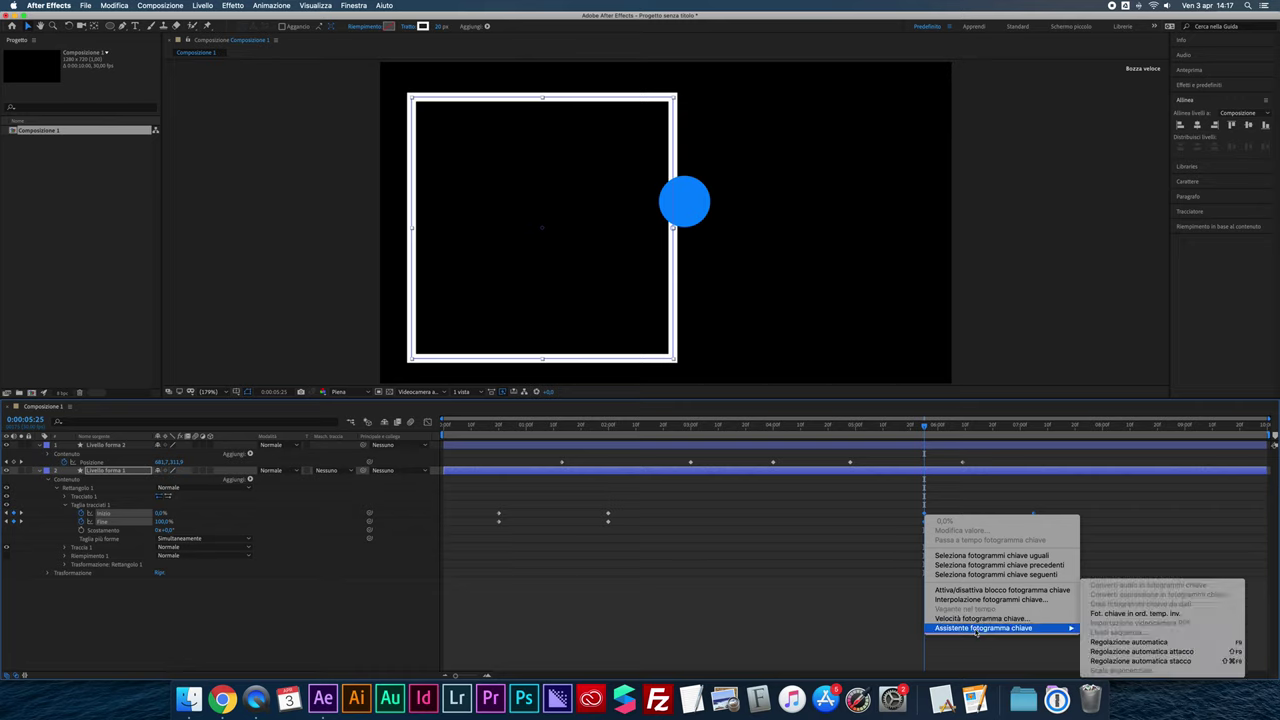
click(1110, 620)
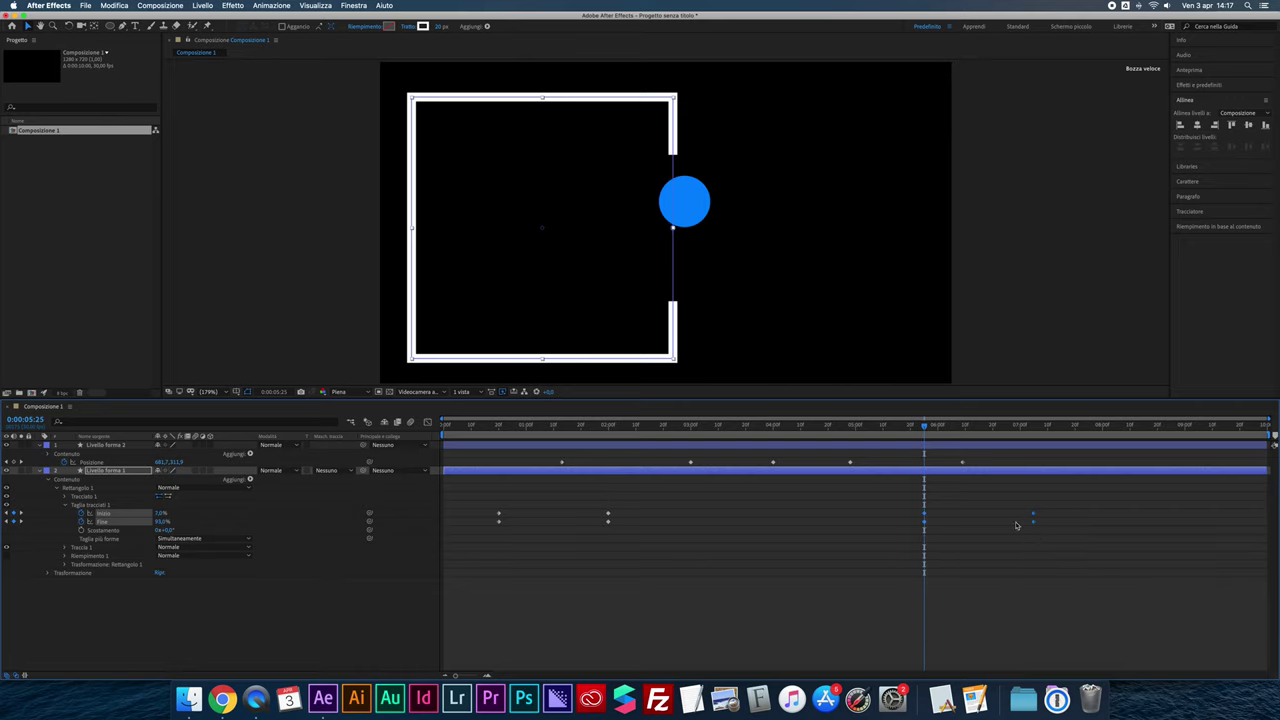
mouse_move(923, 428)
mouse_down()
mouse_move(991, 436)
mouse_move(424, 447)
mouse_up()
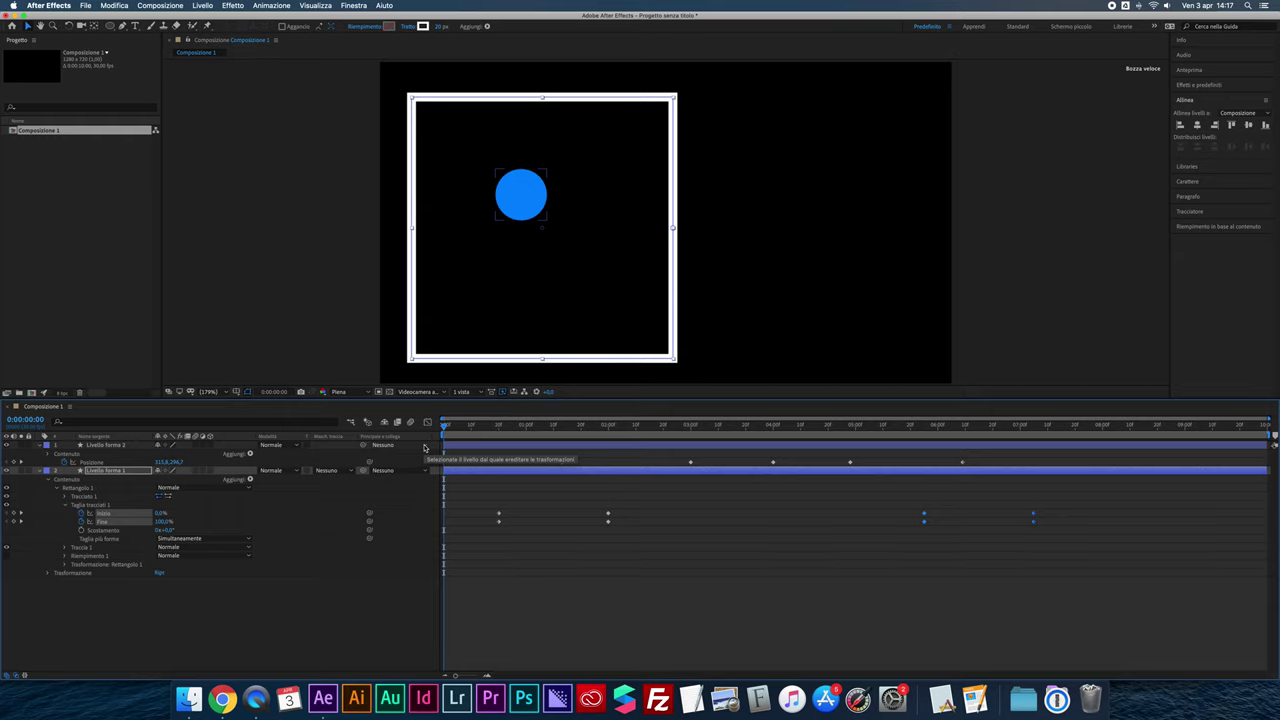
Select every keyframe of both layers and time-stretch them to end at 0:07:05
key(F2)
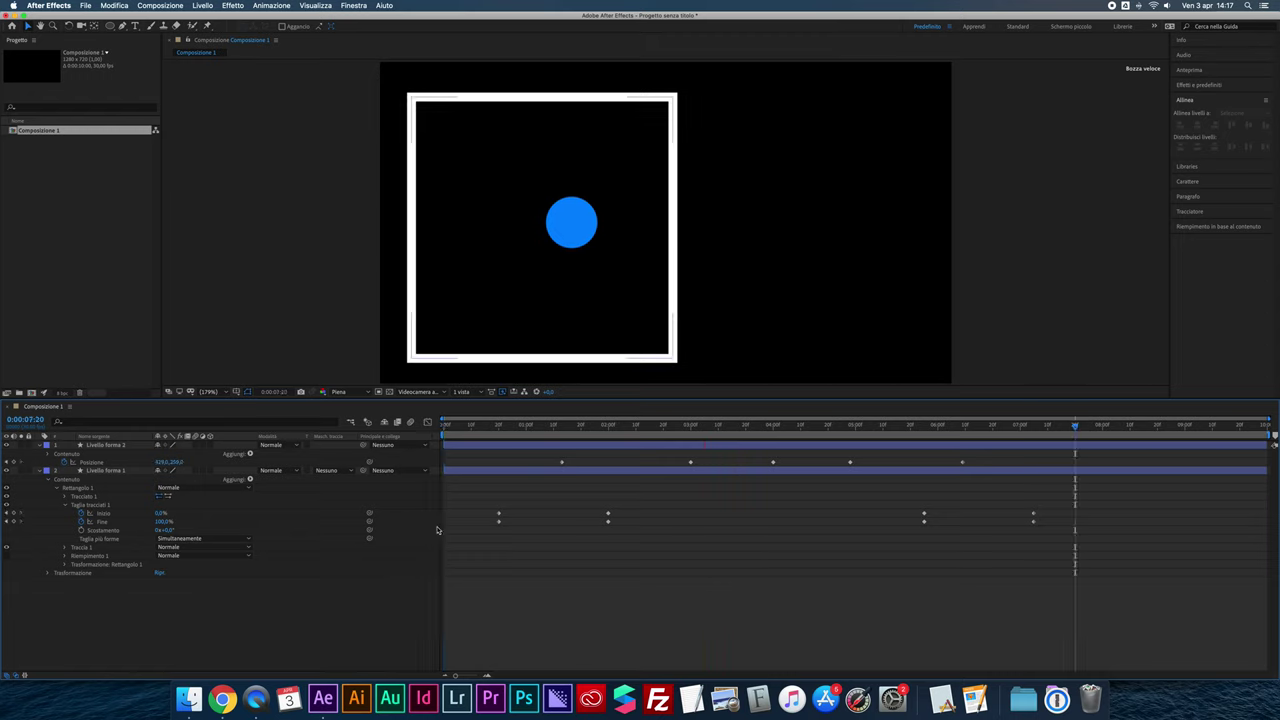
drag(474, 454, 1048, 577)
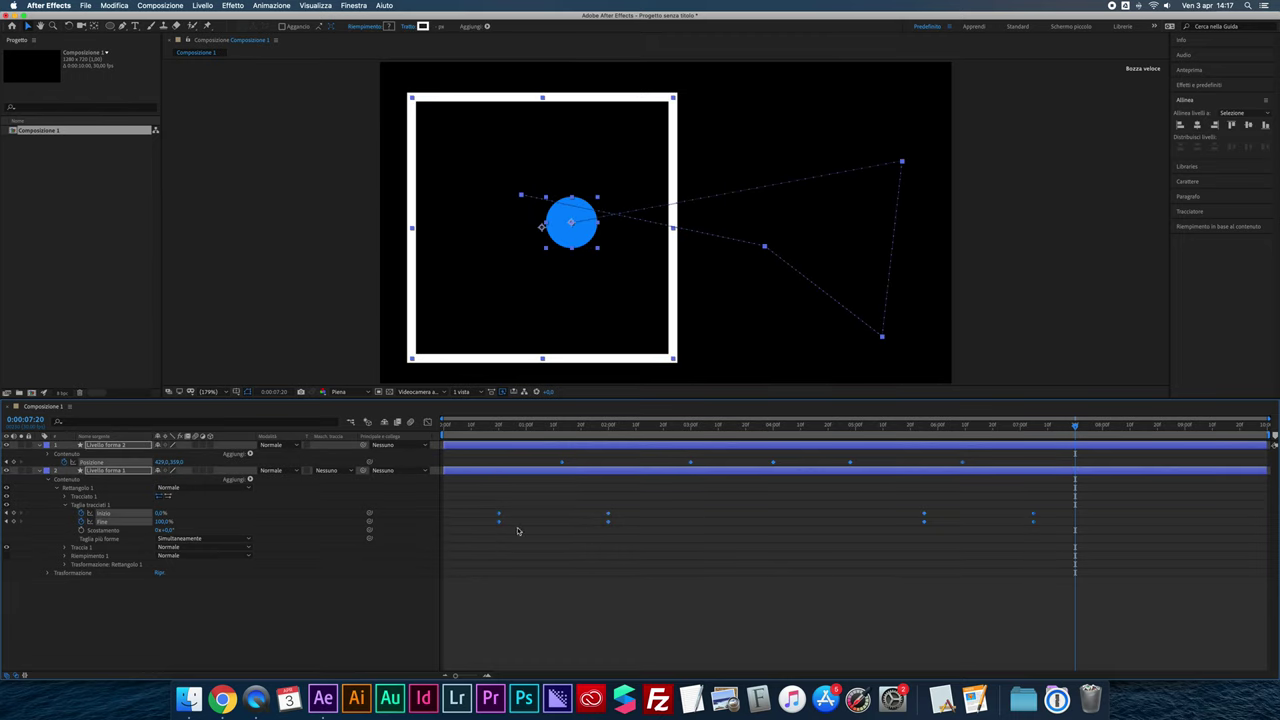
drag(1033, 526, 1263, 530)
drag(1263, 530, 1262, 530)
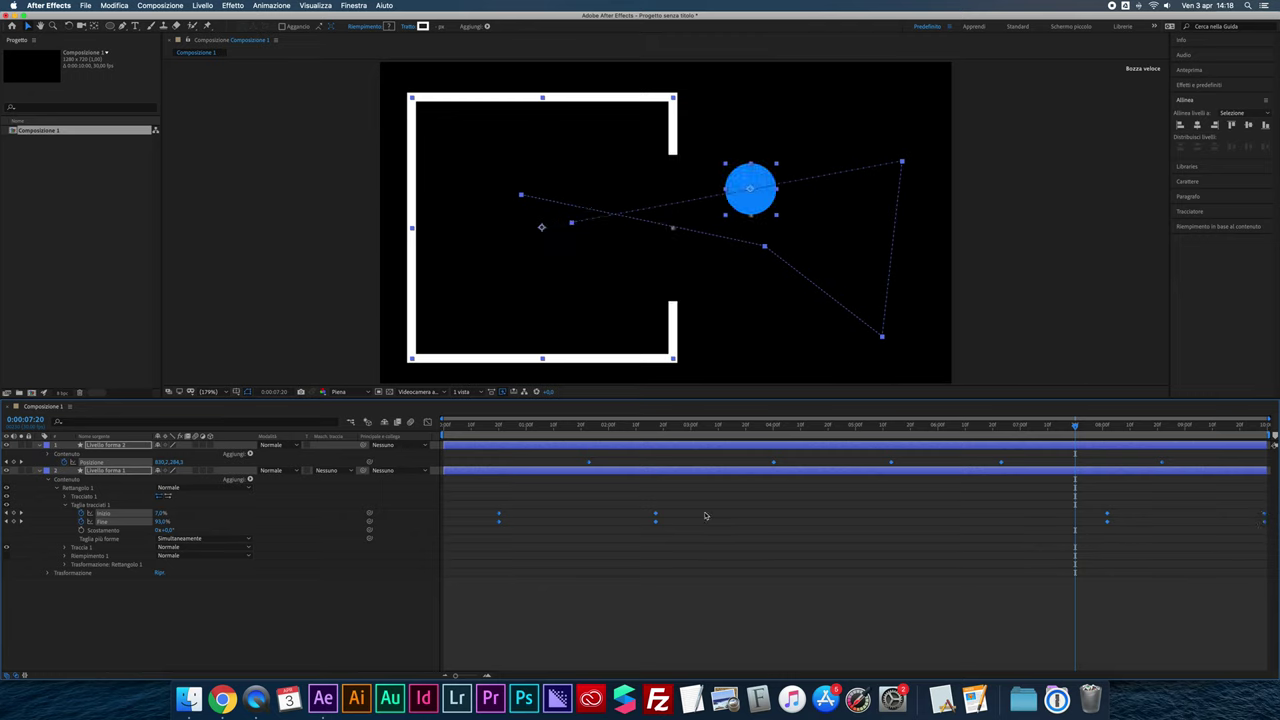
Apply Easy Ease to all the keyframes and preview the animation from the start
key(F9)
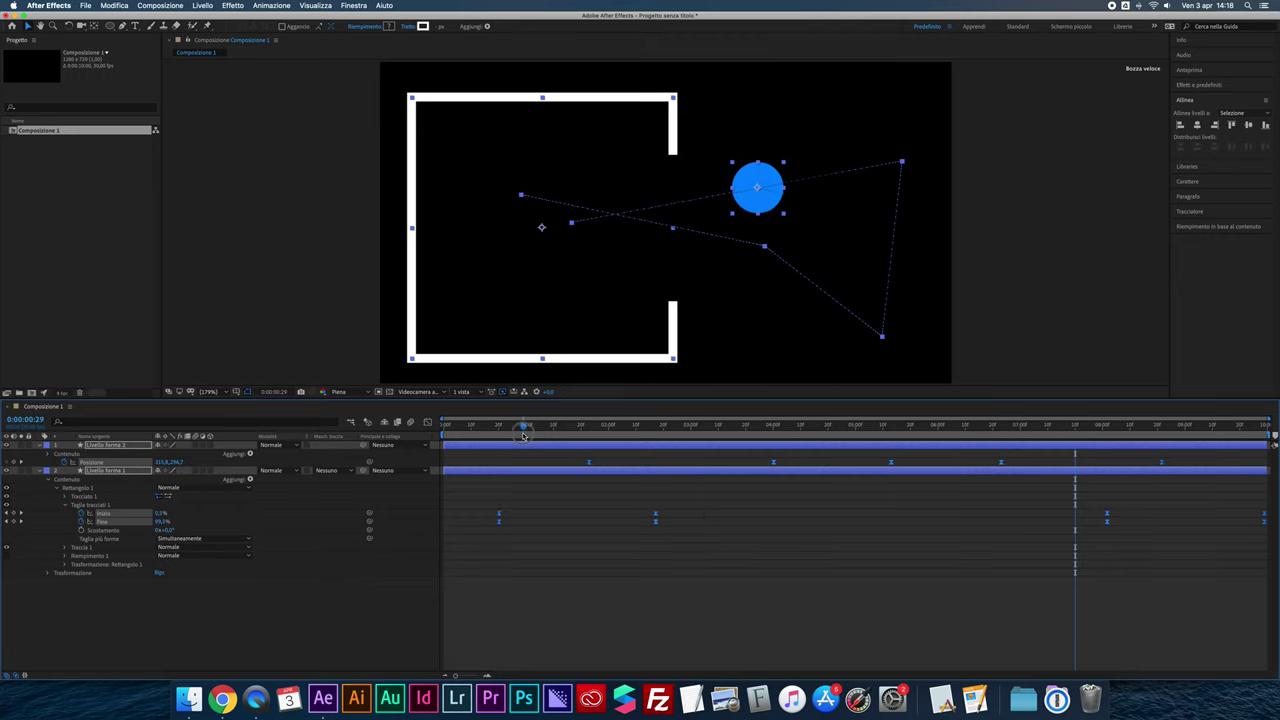
drag(523, 435, 443, 437)
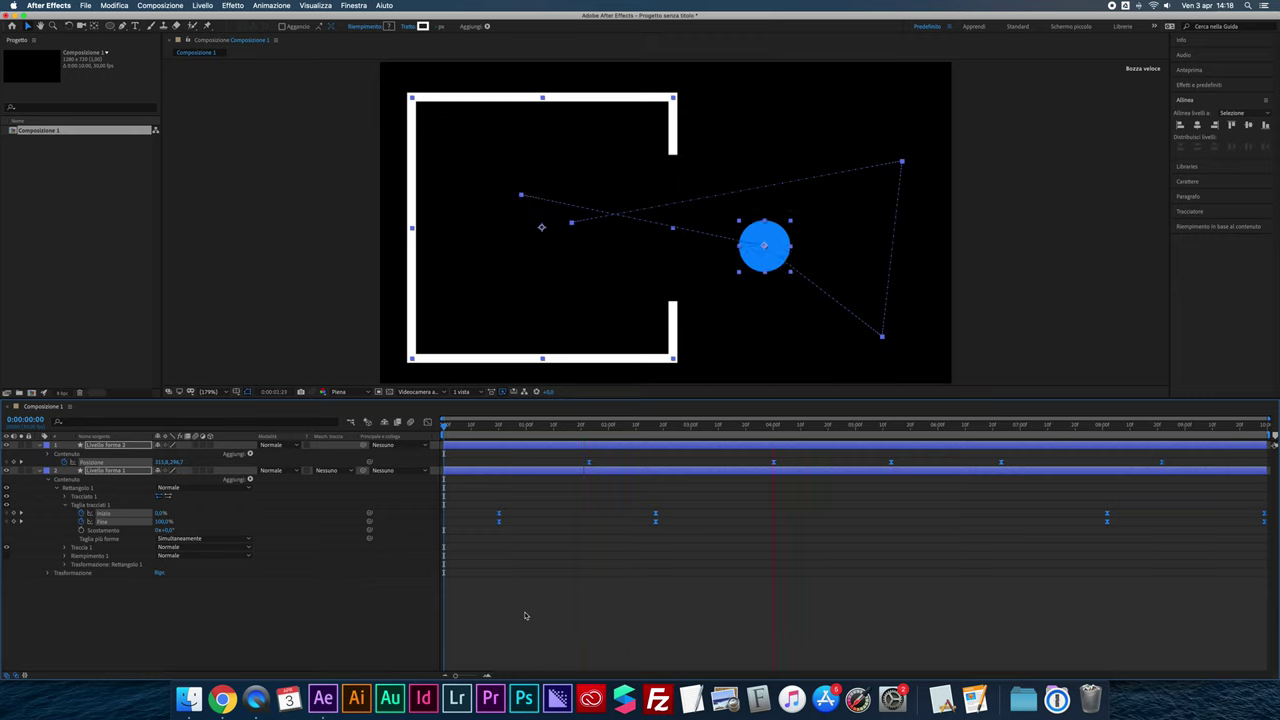
key(space)
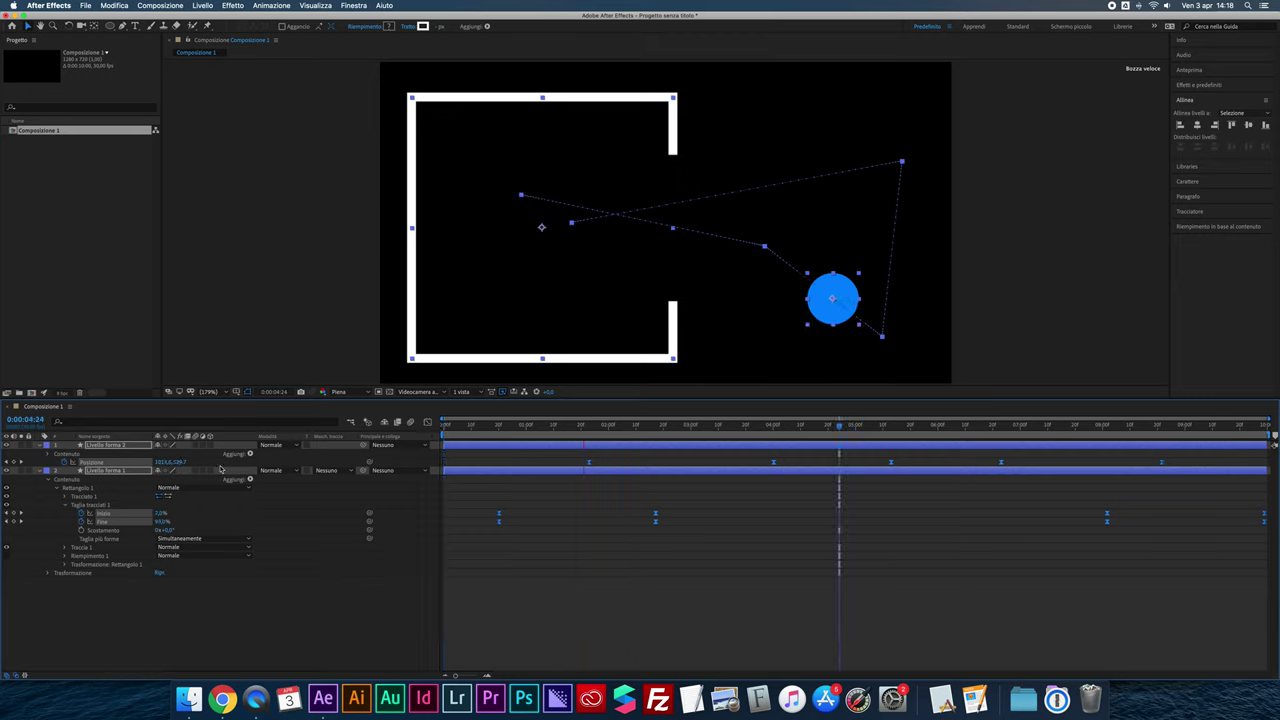
Turn on the Motion Blur switch for the circle's shape layer
click(129, 473)
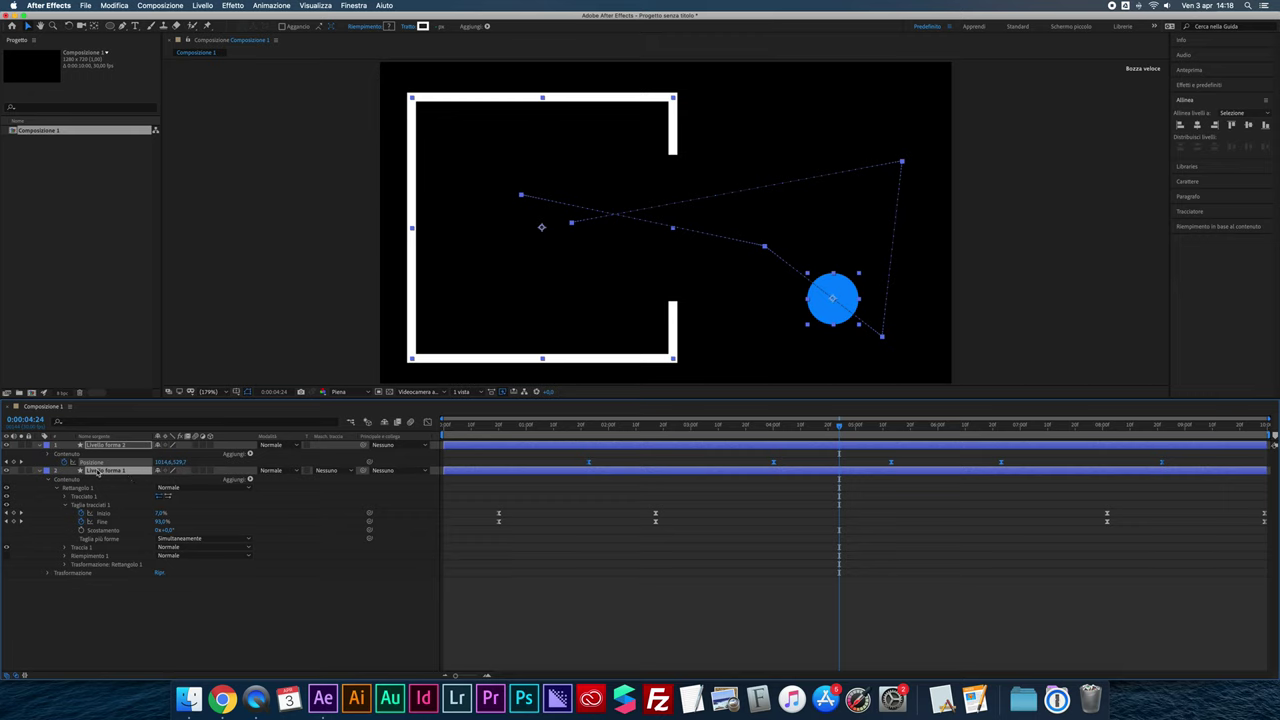
click(105, 446)
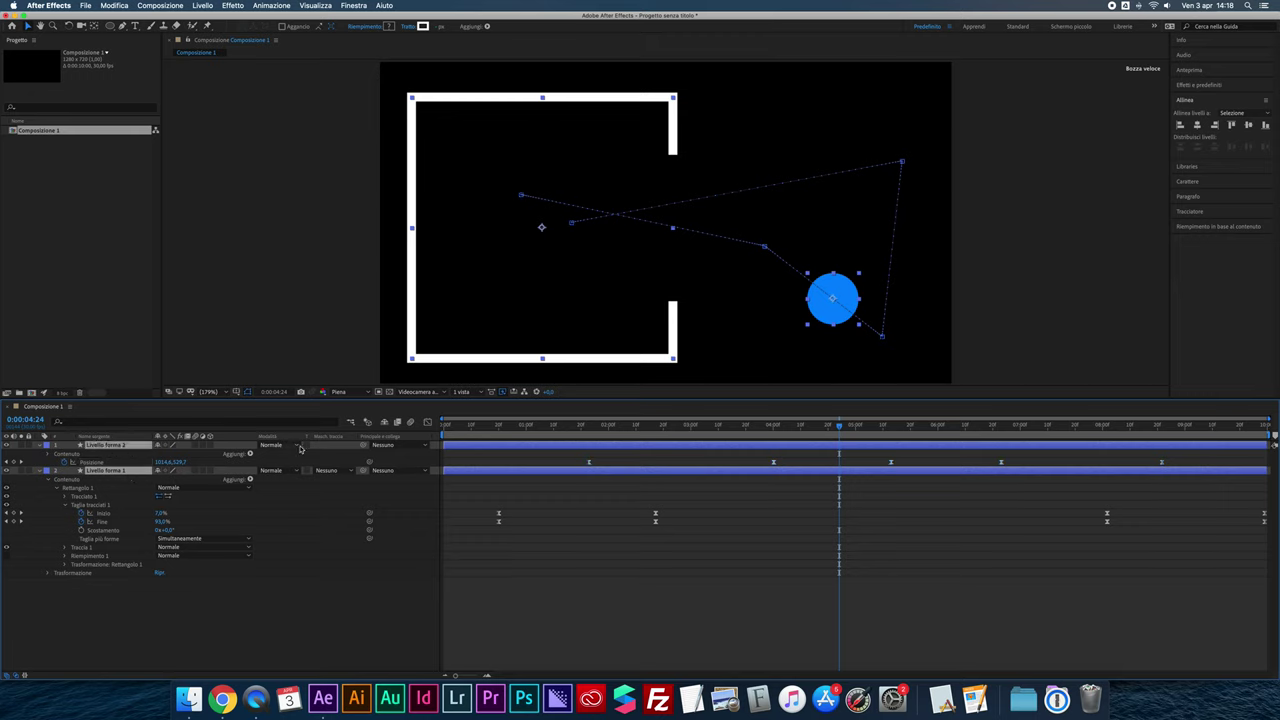
click(196, 445)
key(F2)
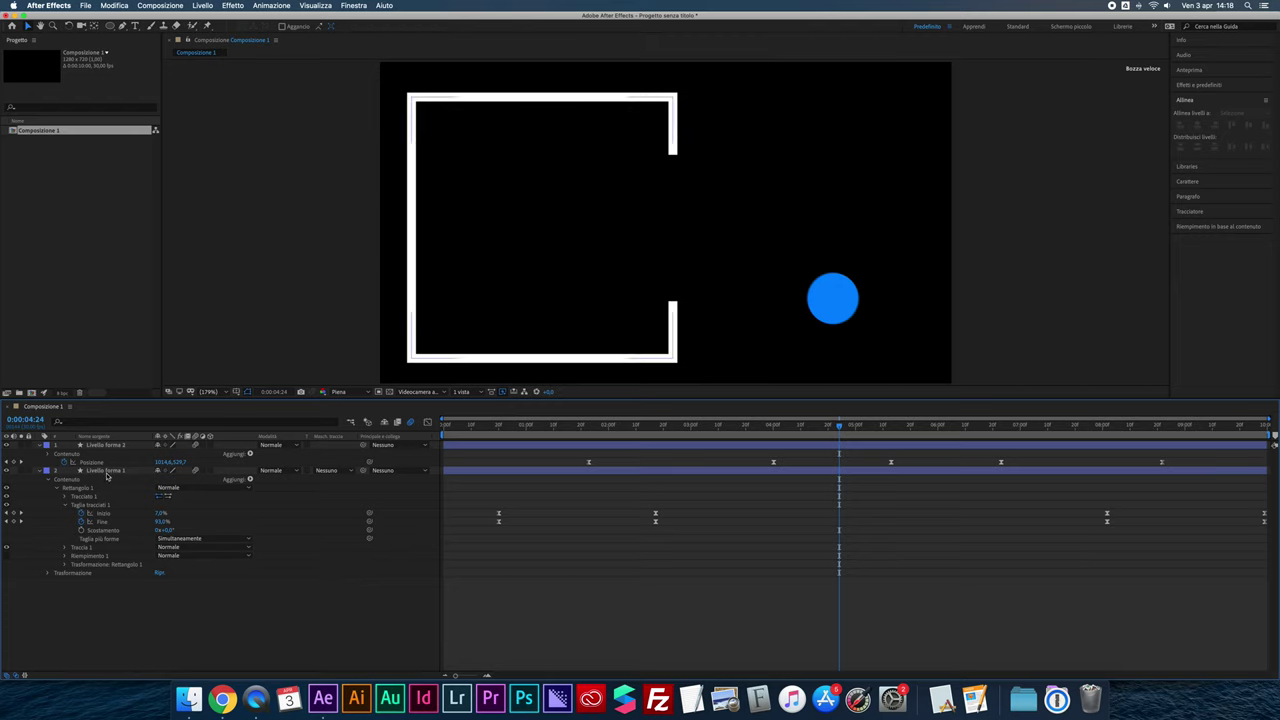
click(118, 471)
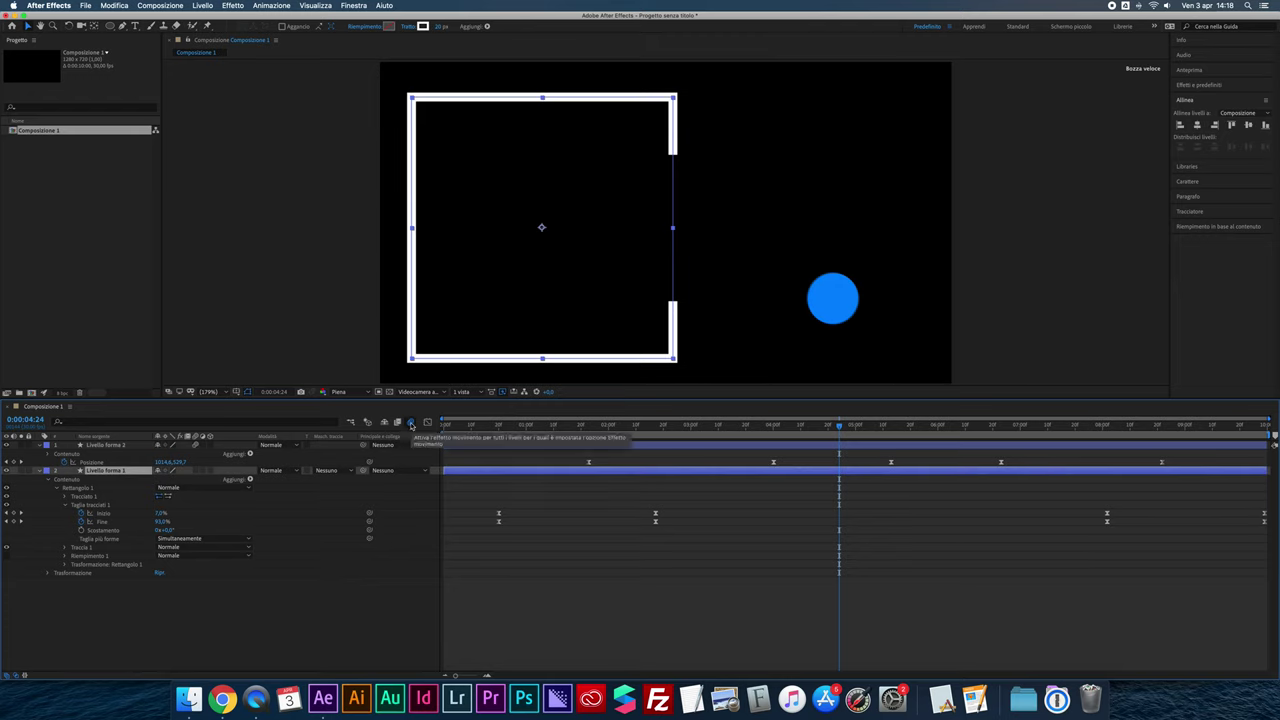
key(Home)
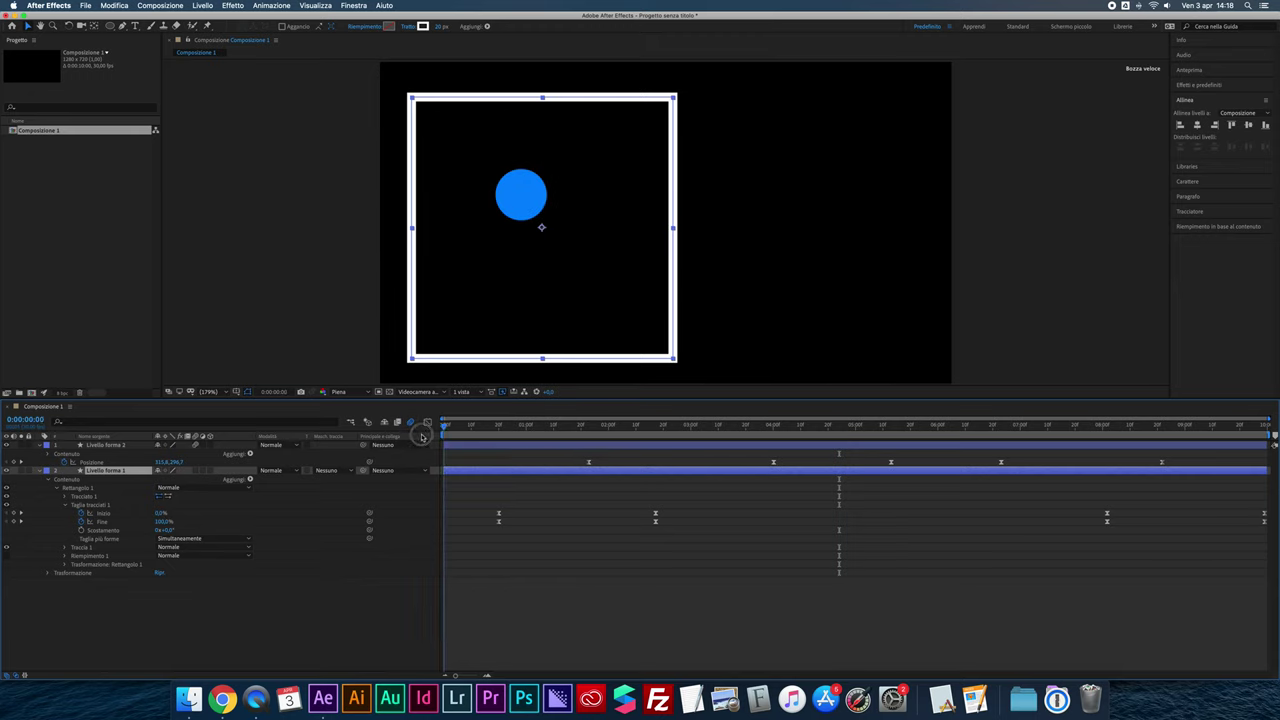
key(space)
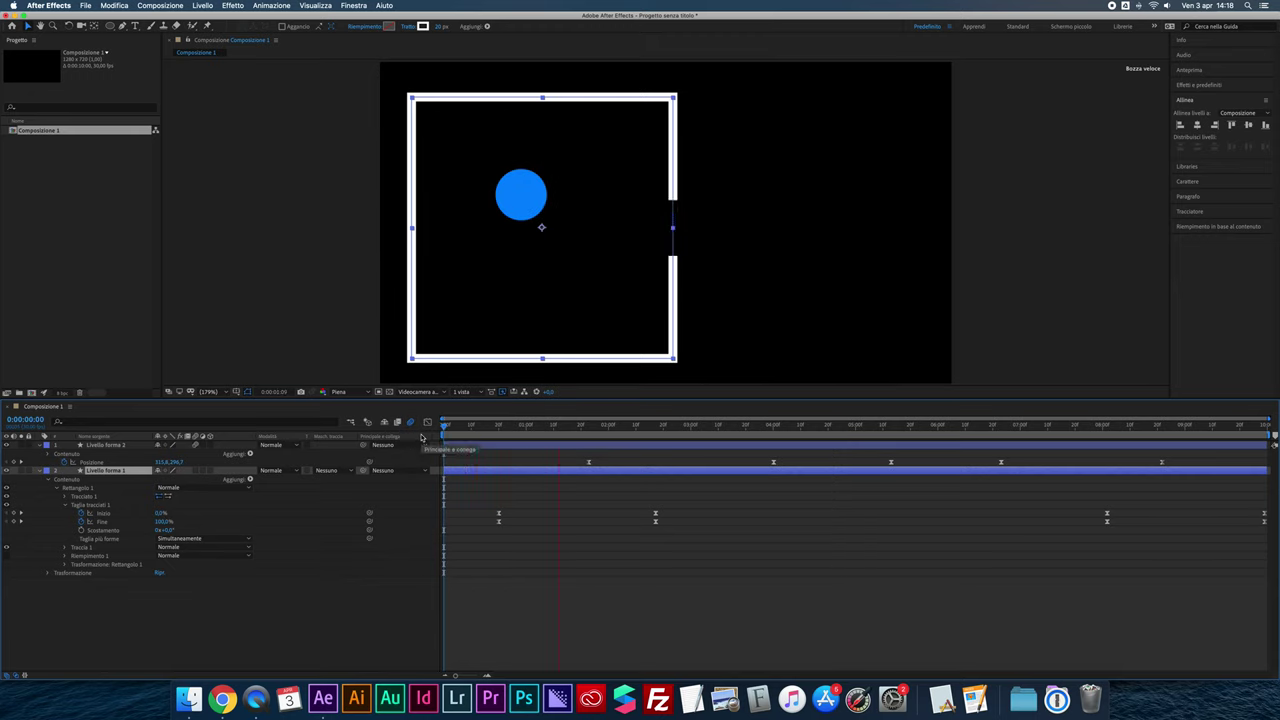